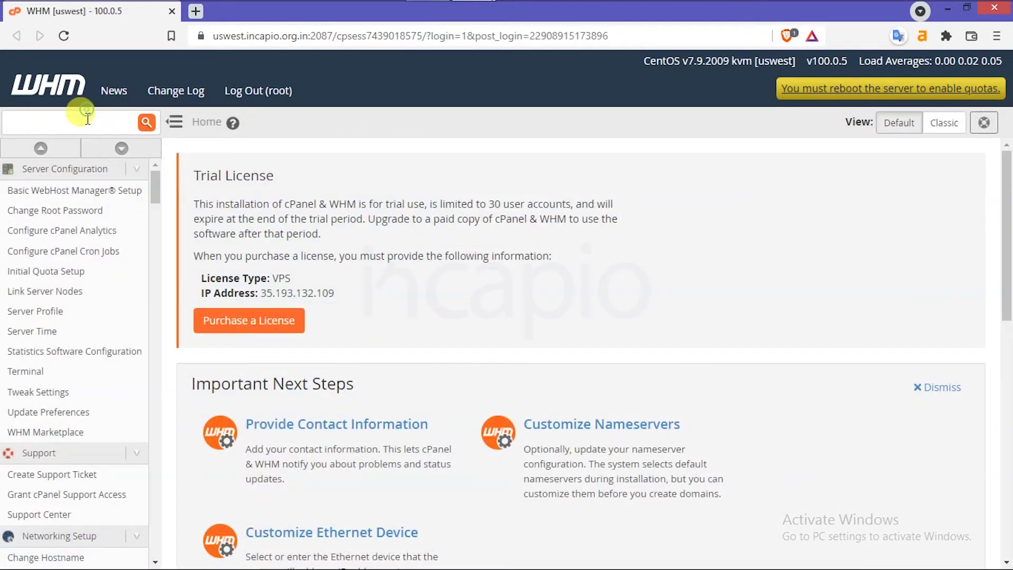
Step: Search 'service ssl' in the WHM sidebar and open Manage Service SSL Certificates
click(84, 119)
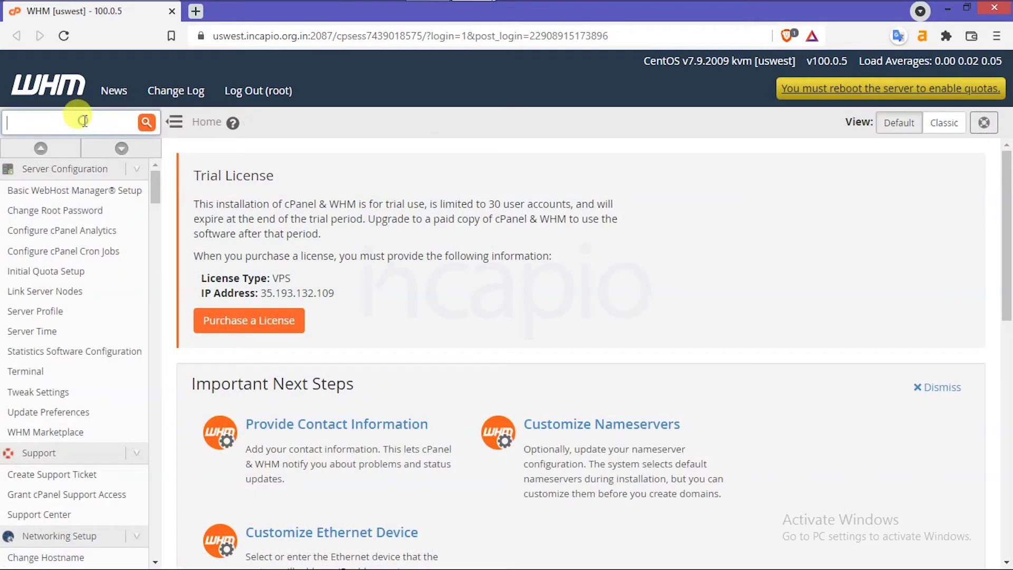
text(s)
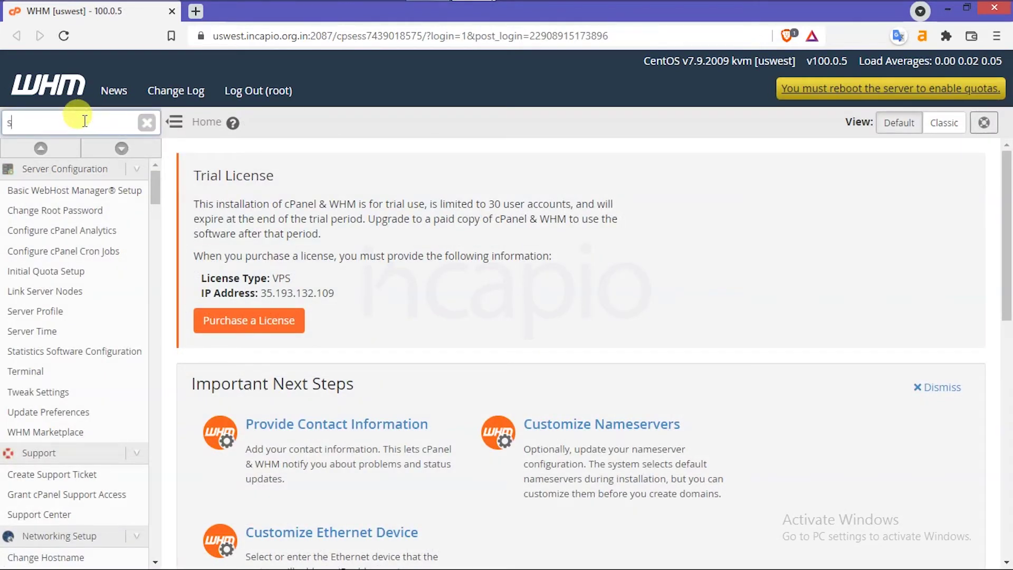
text(ervice ssl)
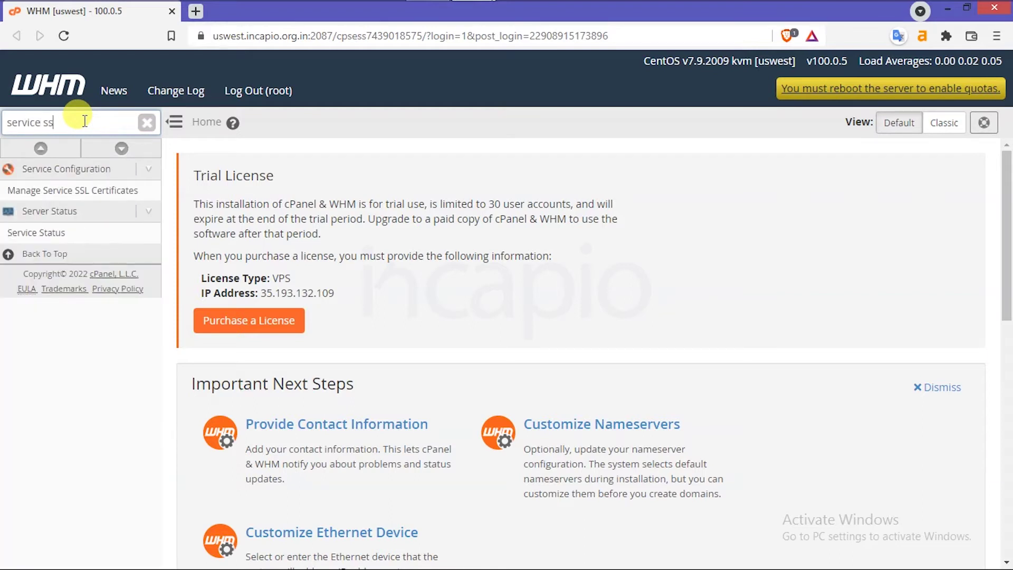
click(110, 196)
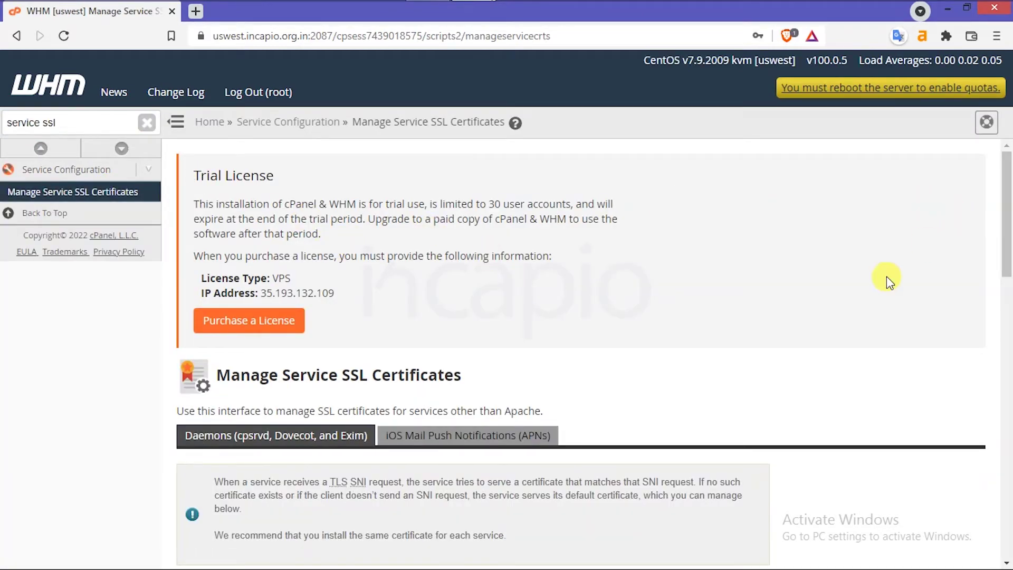
Step: Show the cPanel services certificate details: issued by cPanel, Inc., expiring Apr 18, 2022
scroll(729, 353, down, 8)
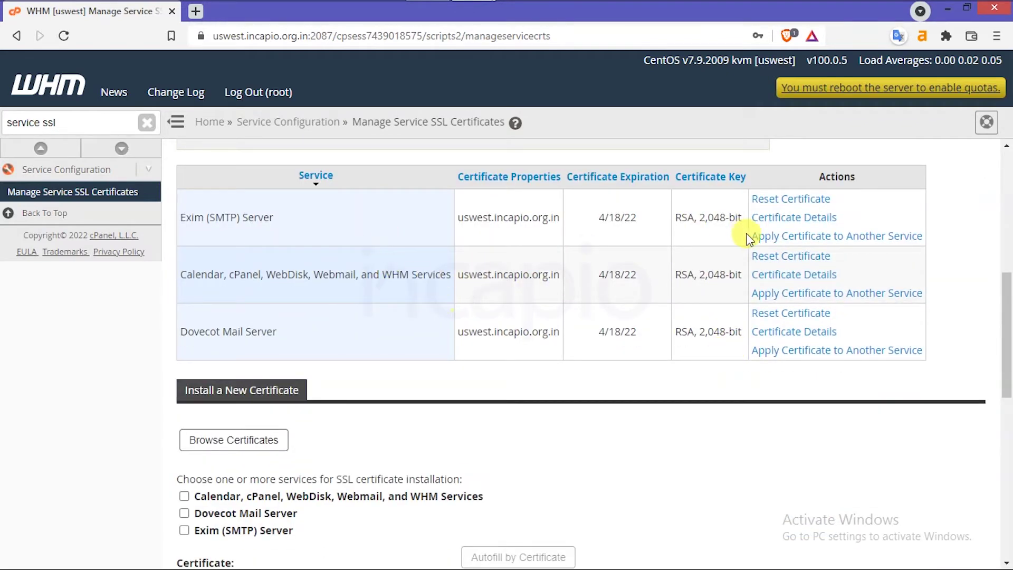
click(771, 278)
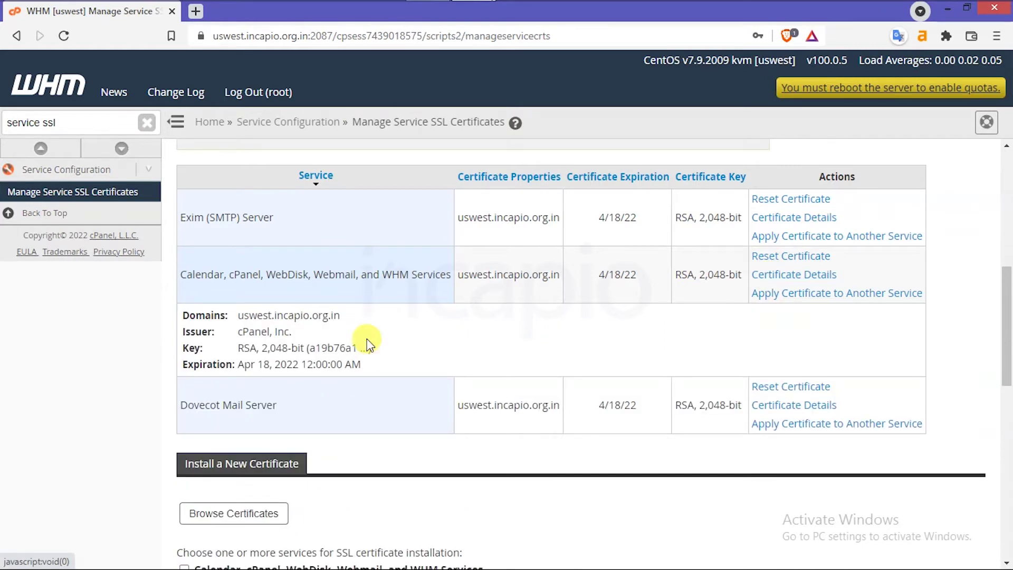
drag(296, 331, 239, 332)
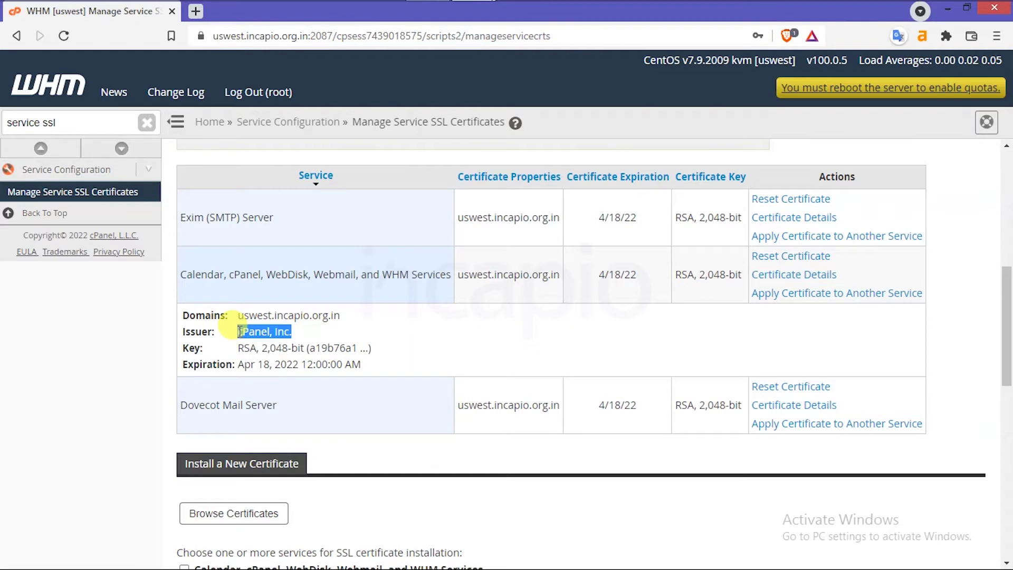
click(288, 323)
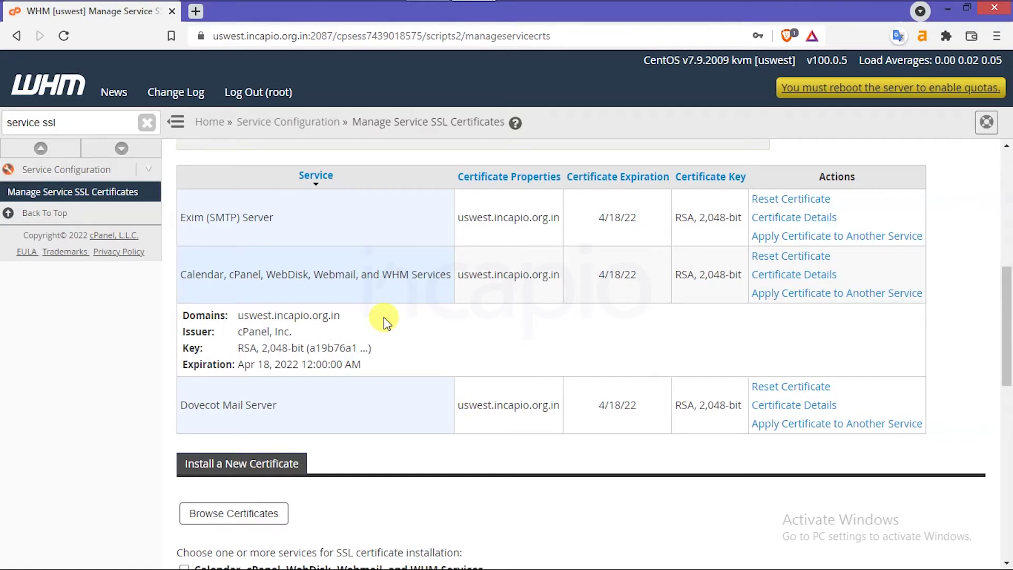
Step: Reset the cPanel services certificate, restart cpsrvd, and continue past the browser's certificate warning
click(779, 258)
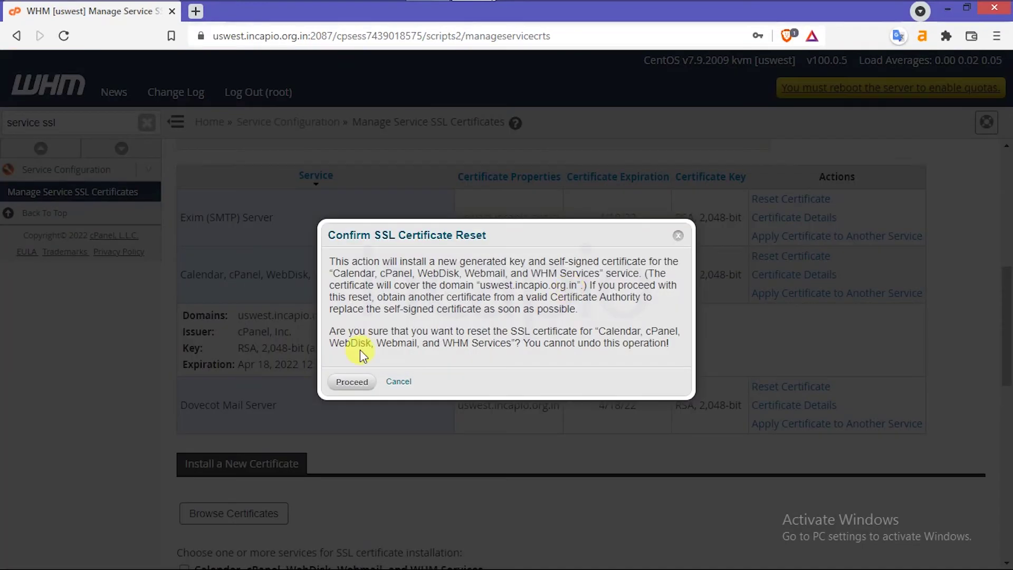
click(353, 381)
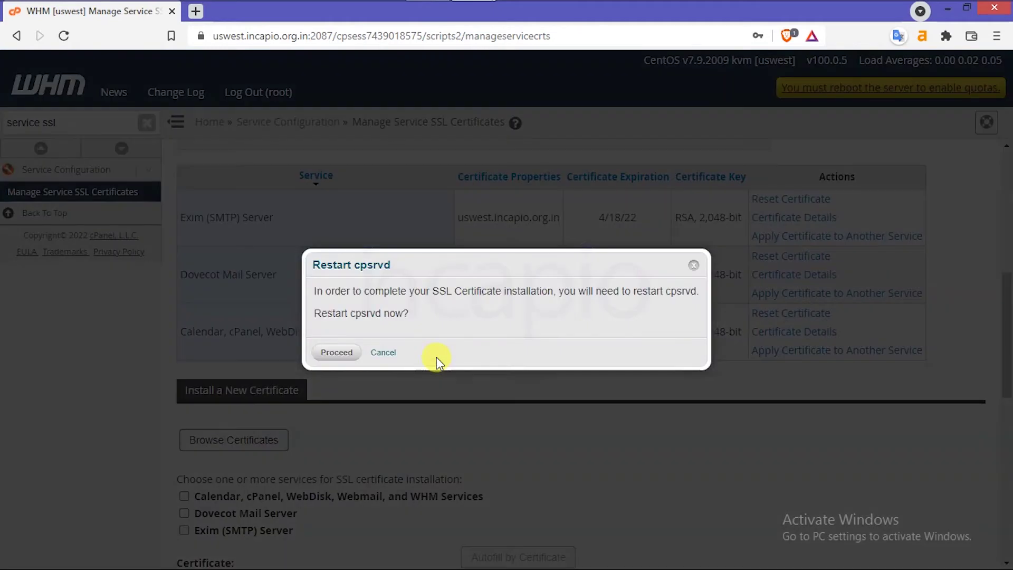
click(340, 353)
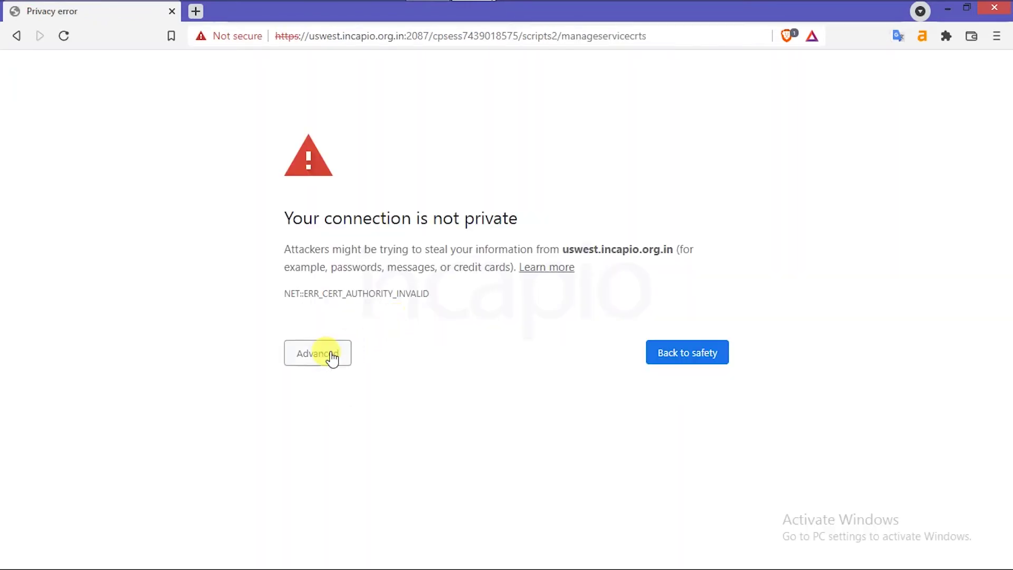
click(333, 354)
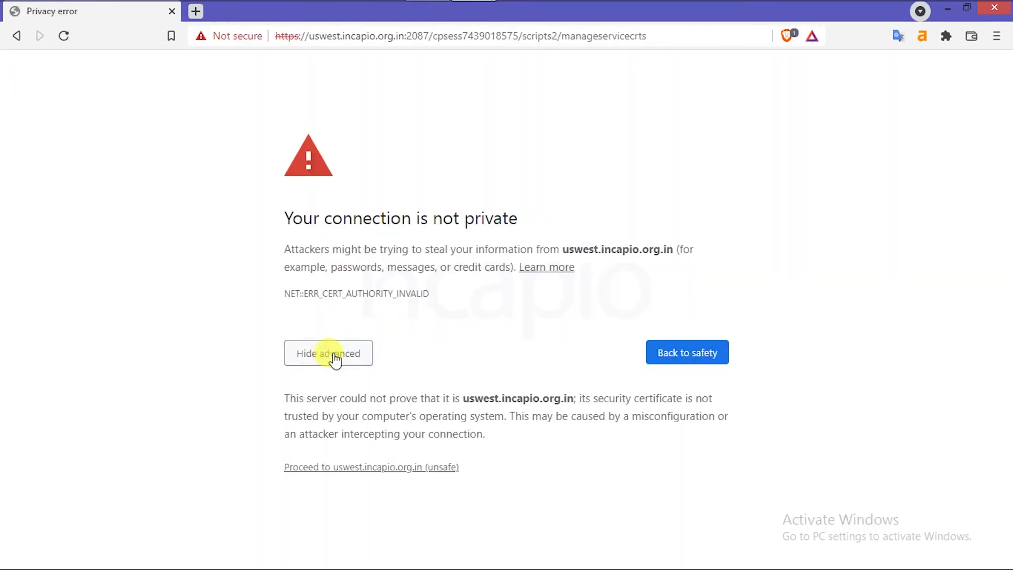
click(355, 468)
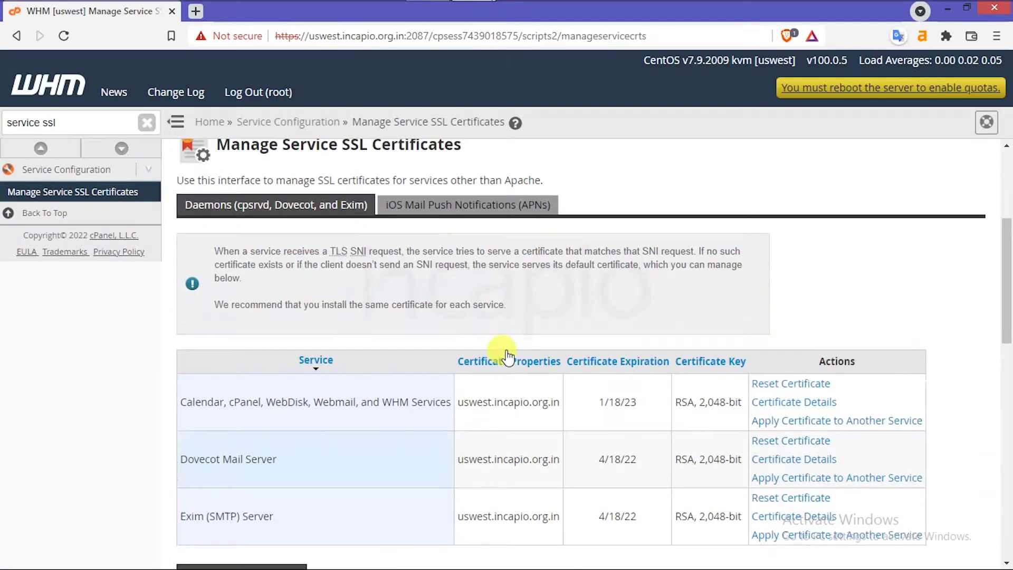
Step: Inspect the newly reset cPanel services certificate, noting its self-signed issuer
scroll(506, 356, down, 2)
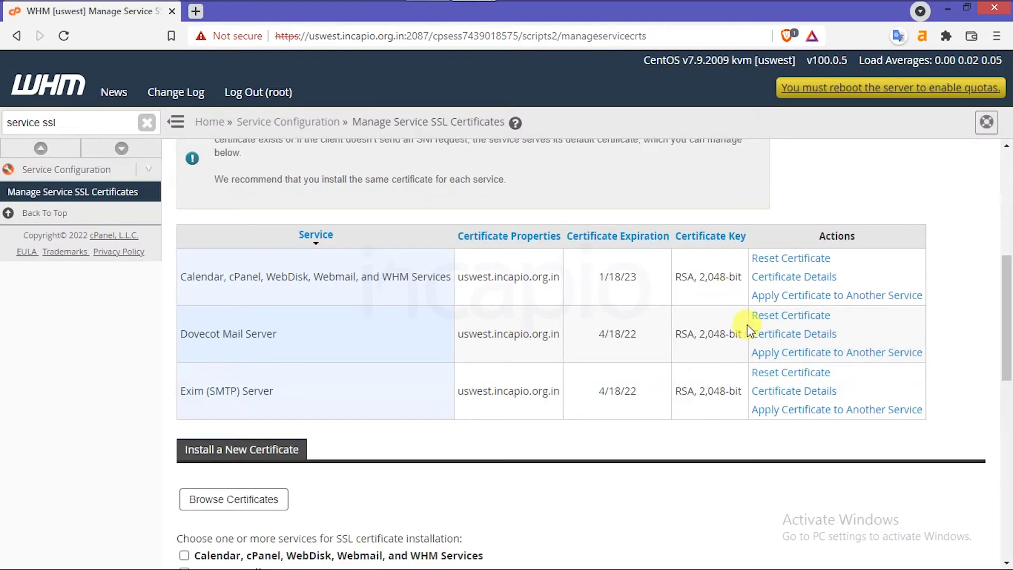
click(777, 279)
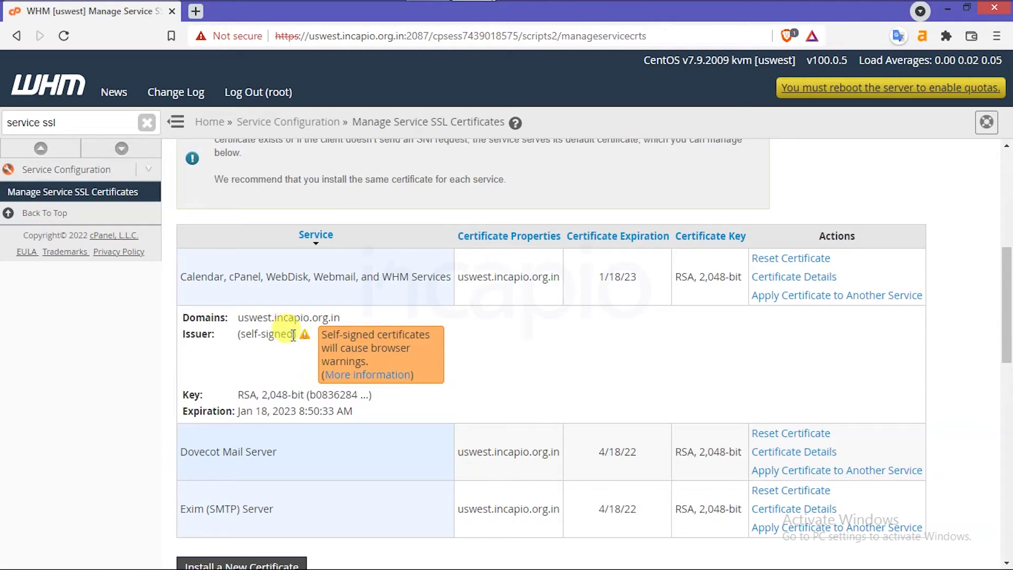
drag(294, 334, 236, 331)
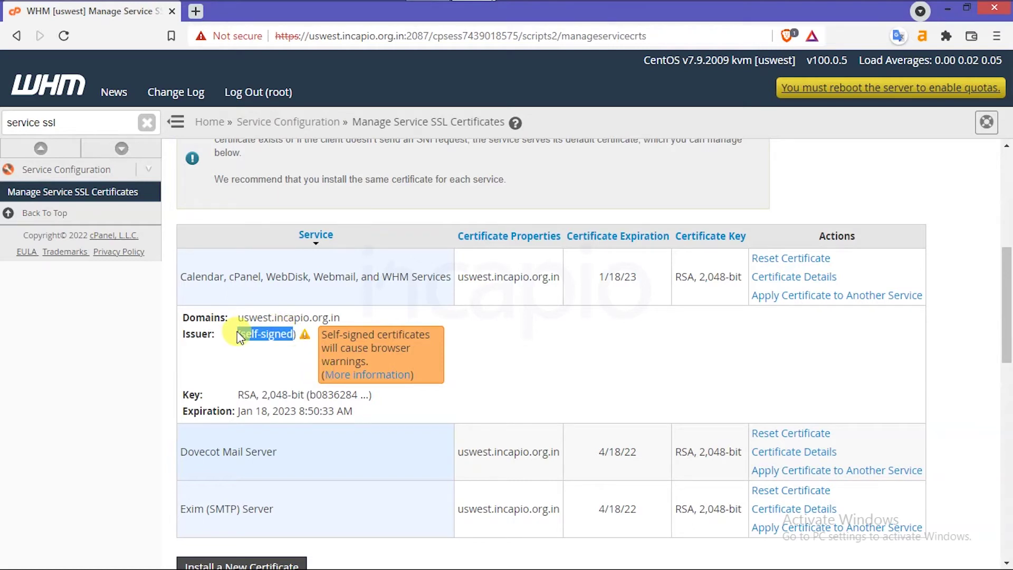
click(279, 327)
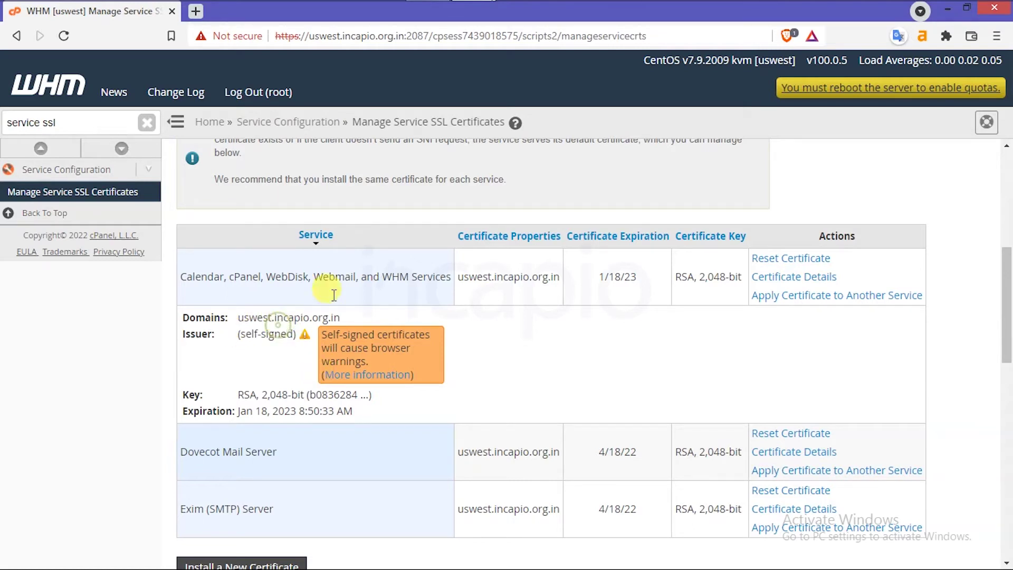
click(774, 285)
Step: Reset the Dovecot Mail Server and Exim (SMTP) Server certificates
click(774, 320)
click(351, 385)
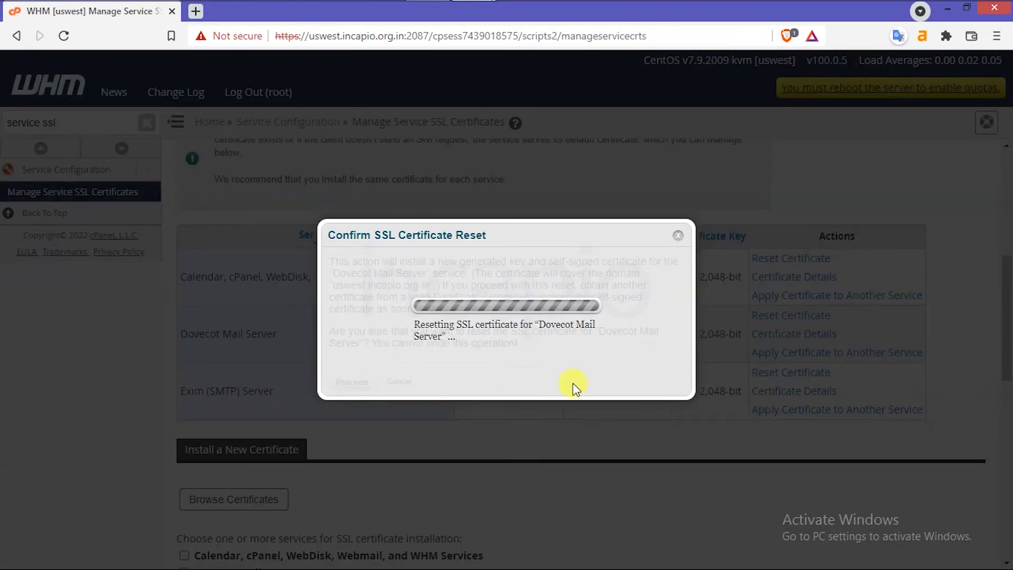
click(781, 276)
click(770, 258)
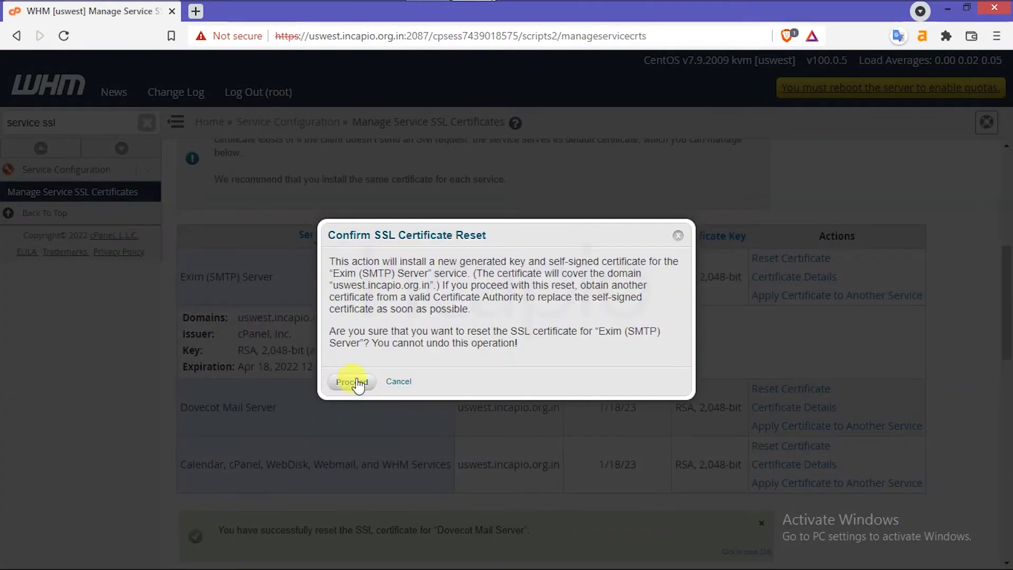
click(351, 385)
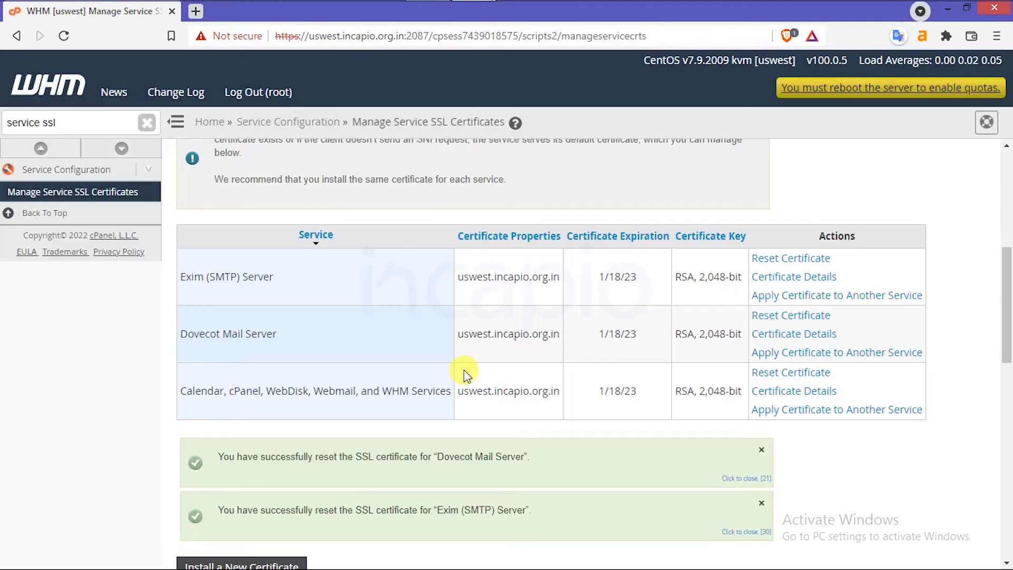
Step: Search 'storage' in the sidebar and open the SSL Storage Manager
click(146, 125)
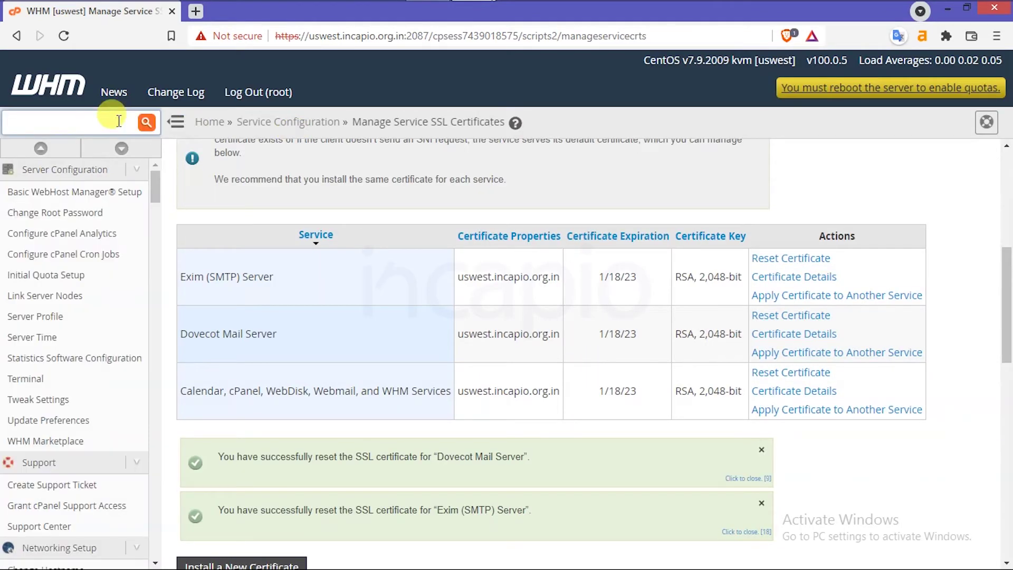
text(storage)
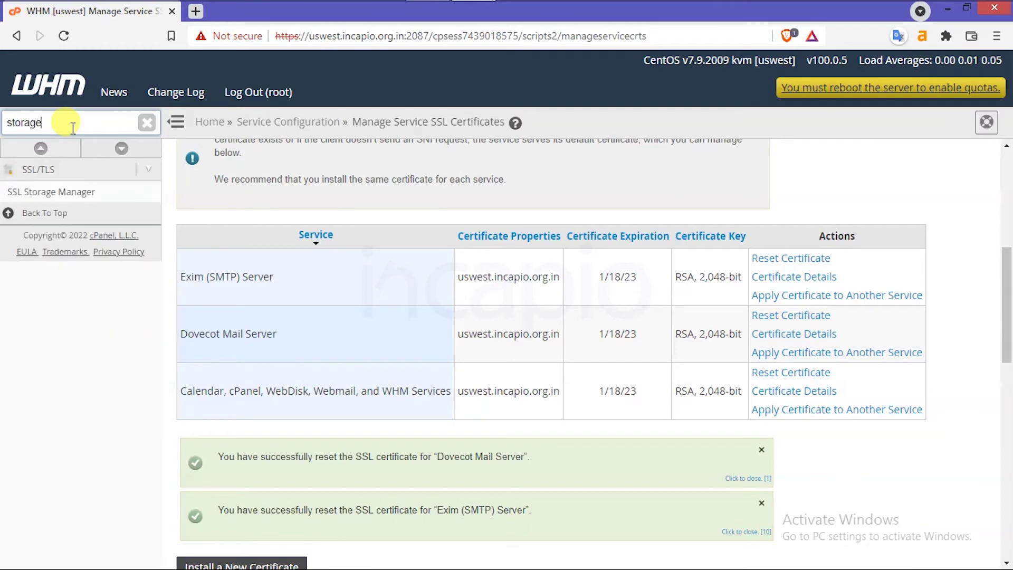
click(81, 199)
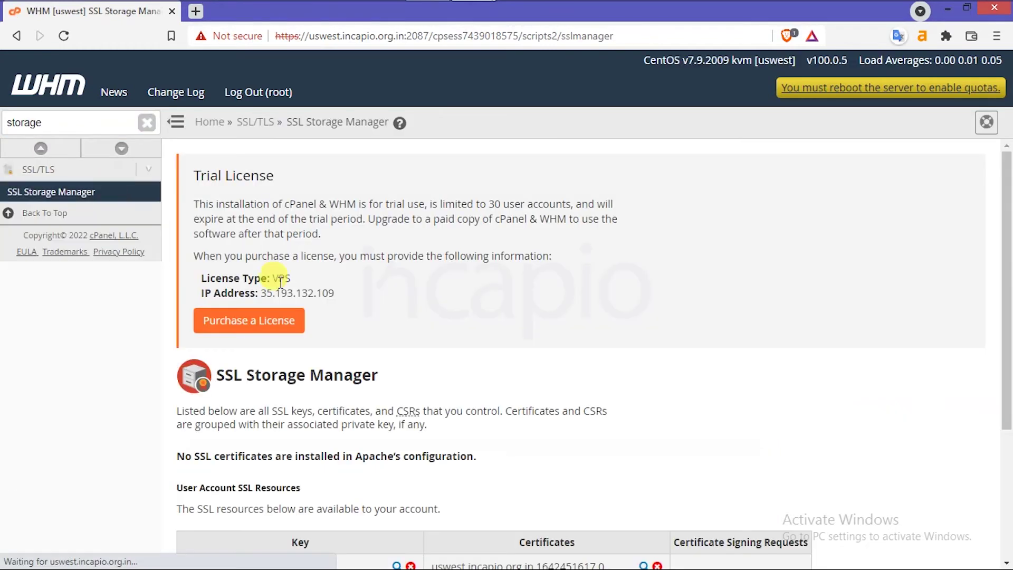
Step: Delete the stored uswest.incapio.org.in certificate and its matching private key
scroll(482, 348, down, 4)
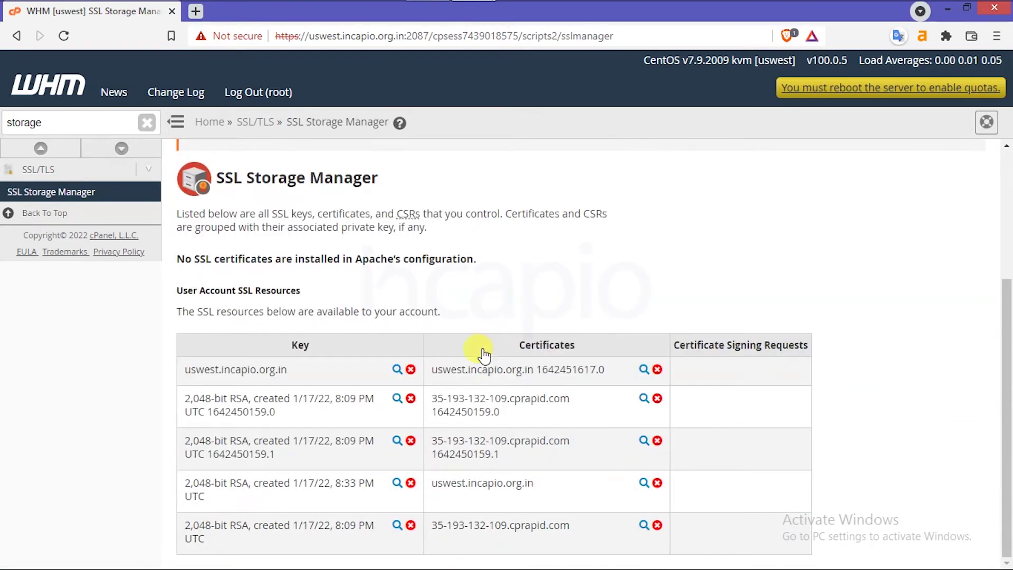
click(657, 369)
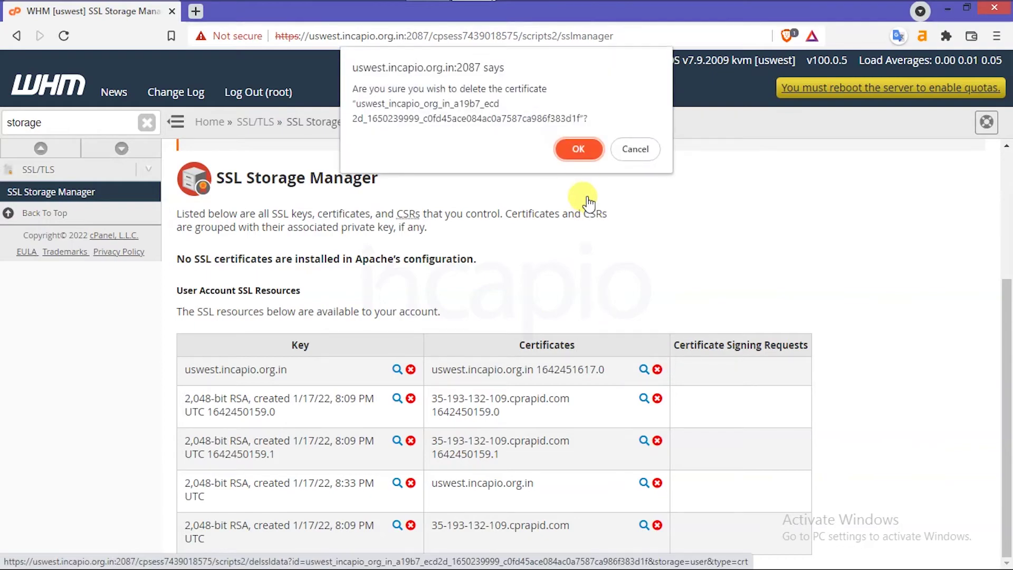
click(580, 148)
scroll(872, 438, down, 4)
click(411, 369)
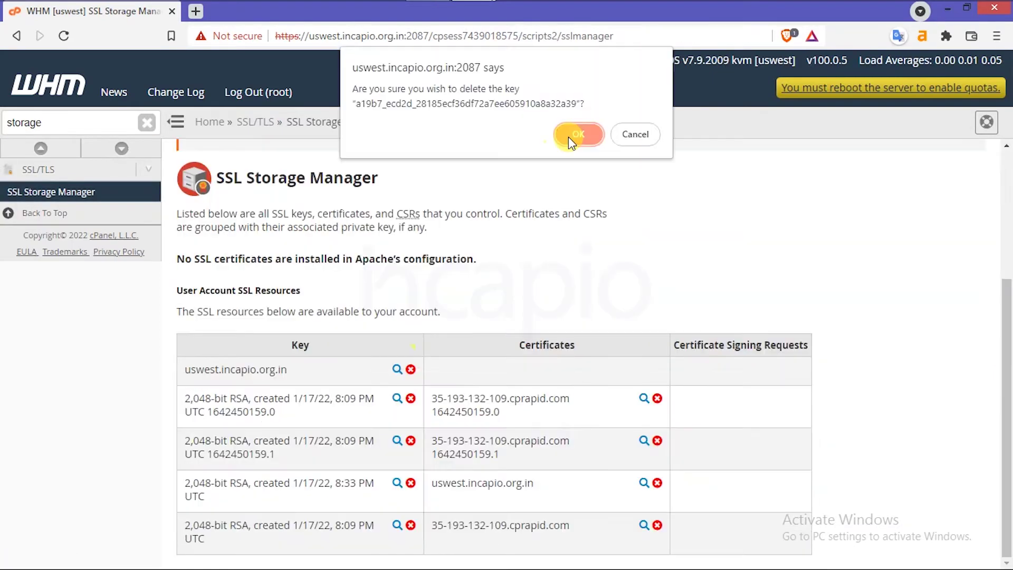
click(579, 132)
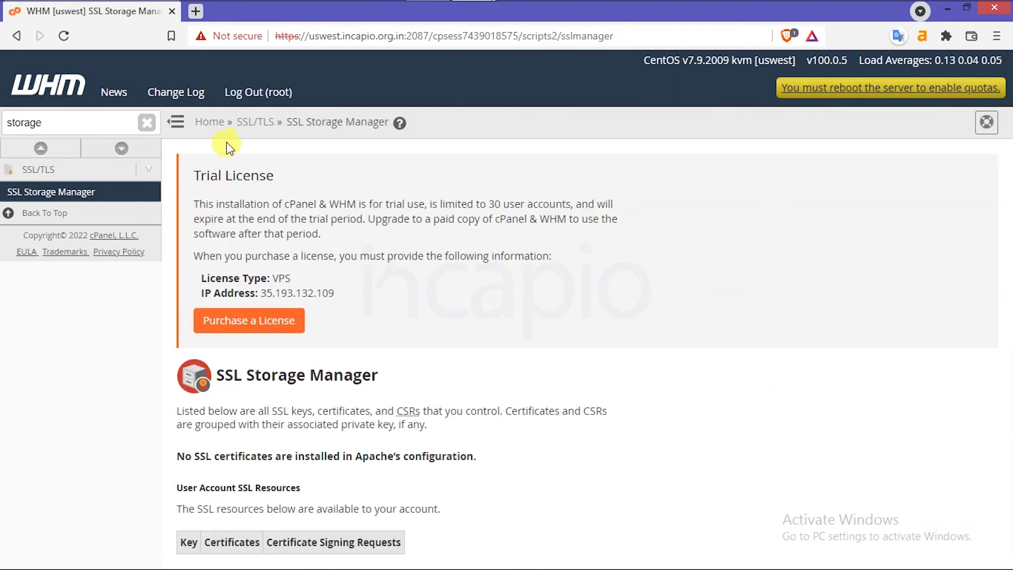
click(147, 123)
Step: Return to Manage Service SSL Certificates and include Dovecot and Exim in the installation
text(service ss)
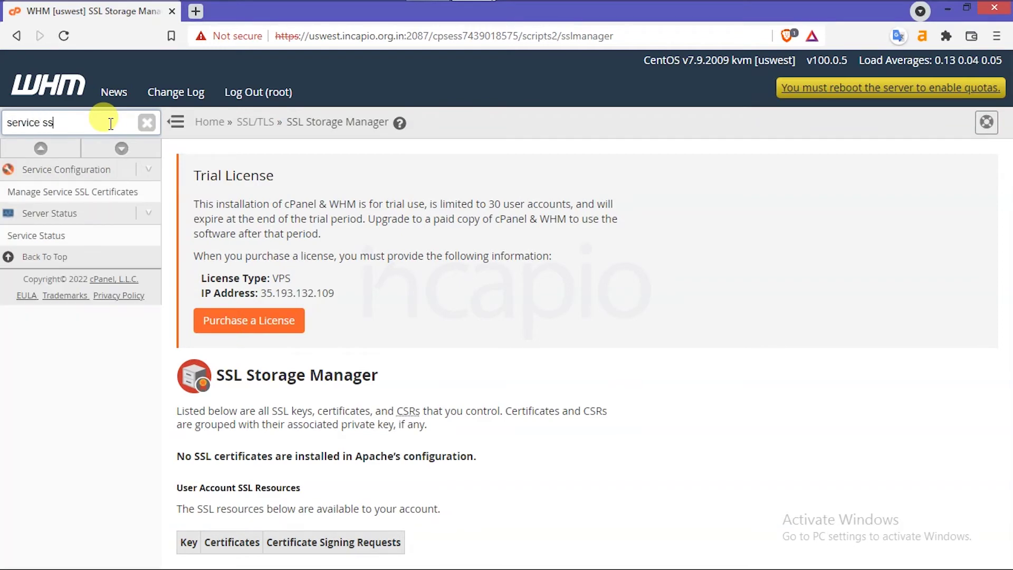
text(l)
click(97, 194)
scroll(656, 321, down, 8)
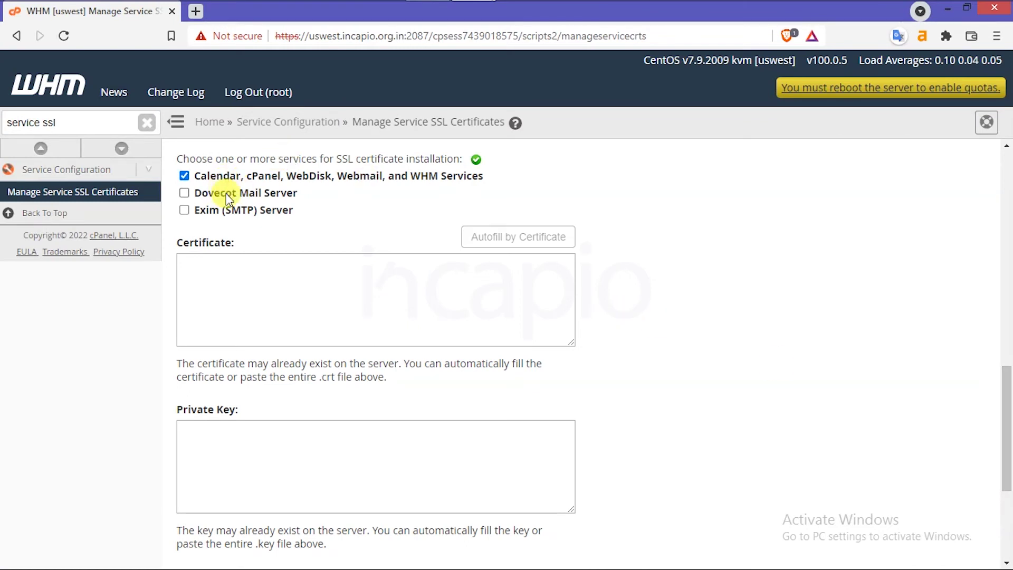
click(227, 210)
click(271, 276)
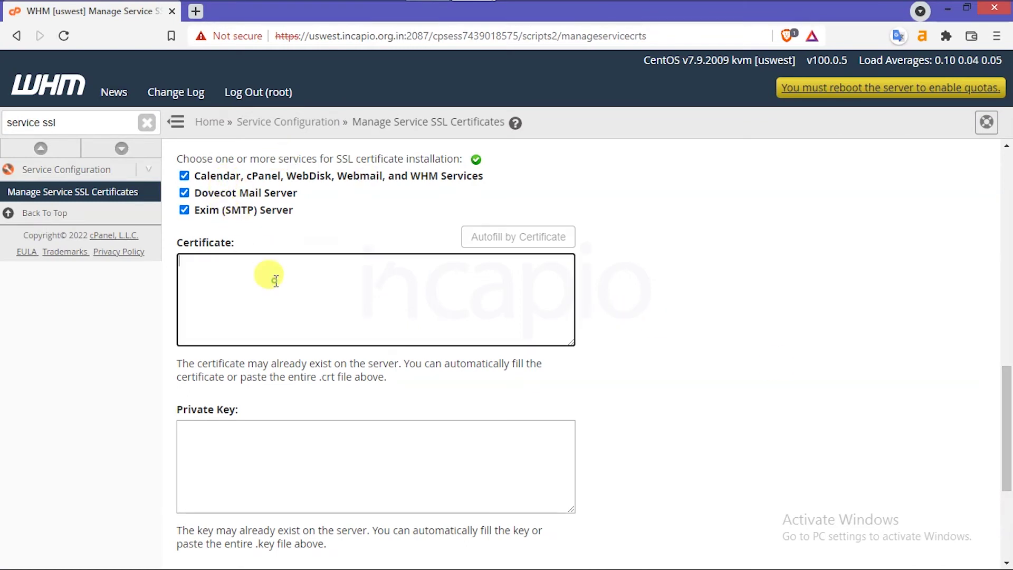
Step: Copy the first certificate from full.pem into the Certificate field
key(alt+Tab)
drag(190, 420, 23, 74)
key(ctrl+c)
key(alt+Tab)
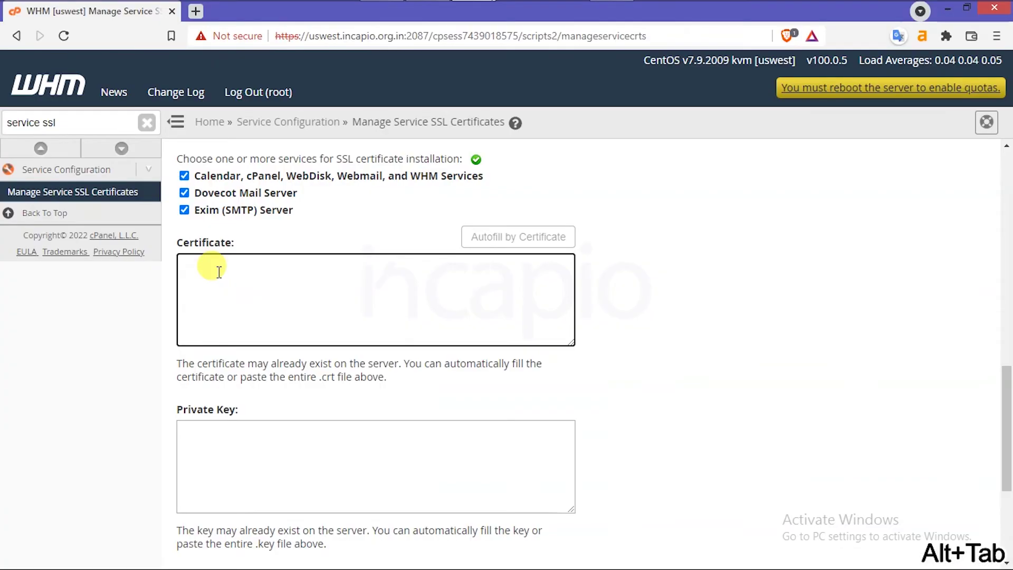
key(ctrl+v)
Step: Copy the whole key.pem contents into the Private Key field
key(alt+Tab)
click(84, 61)
key(ctrl+a)
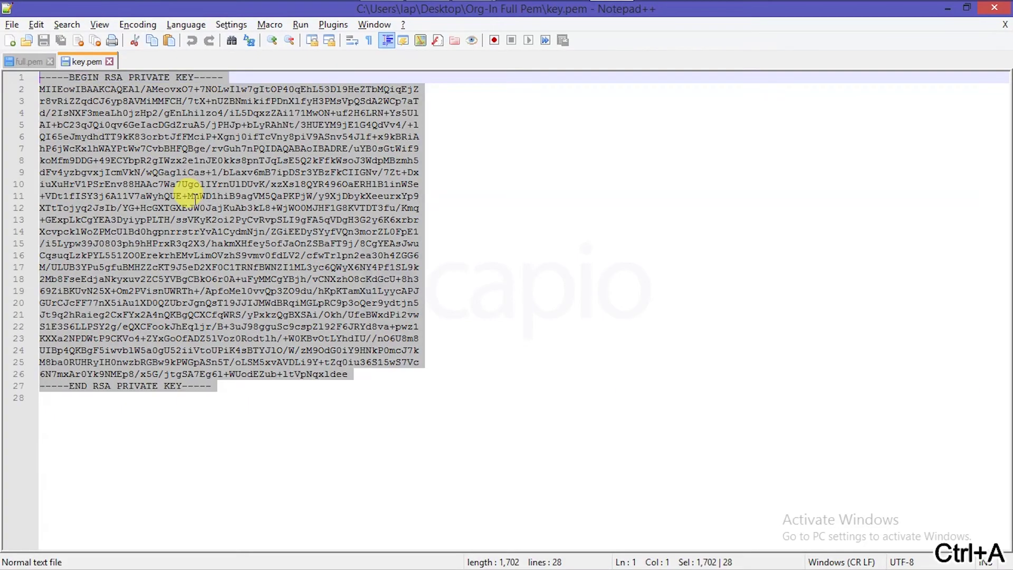
key(ctrl+c)
key(alt+Tab)
key(ctrl+v)
scroll(659, 464, down, 1)
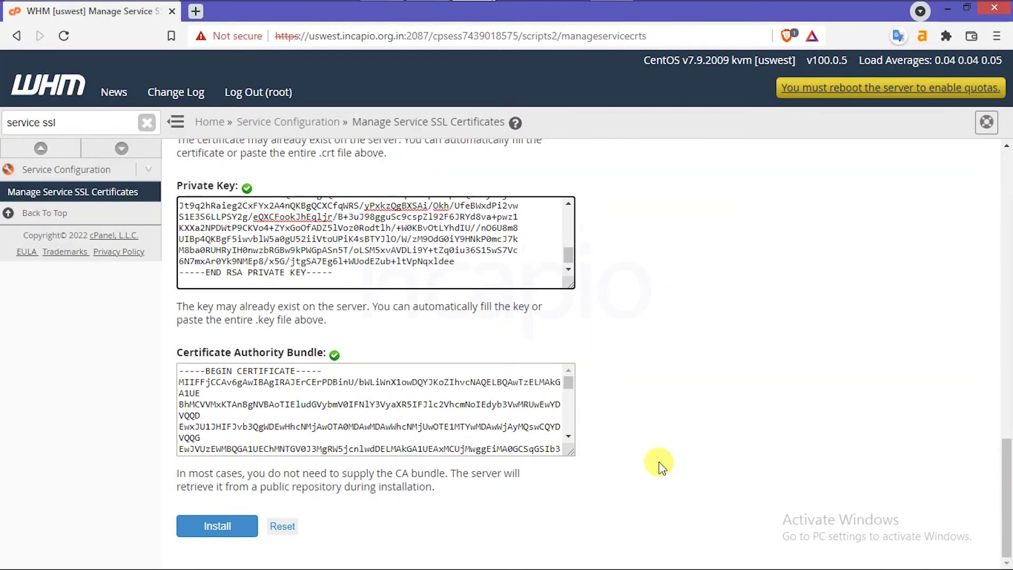
Step: Install the *.incapio.org.in certificate, restart cpsrvd, and check that services now expire 3/19/22
click(233, 515)
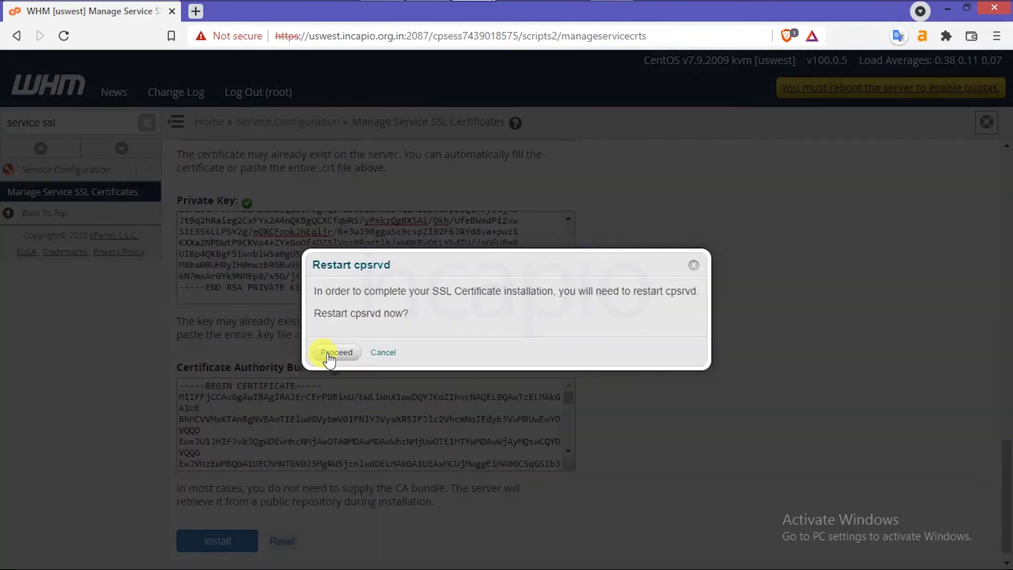
click(330, 353)
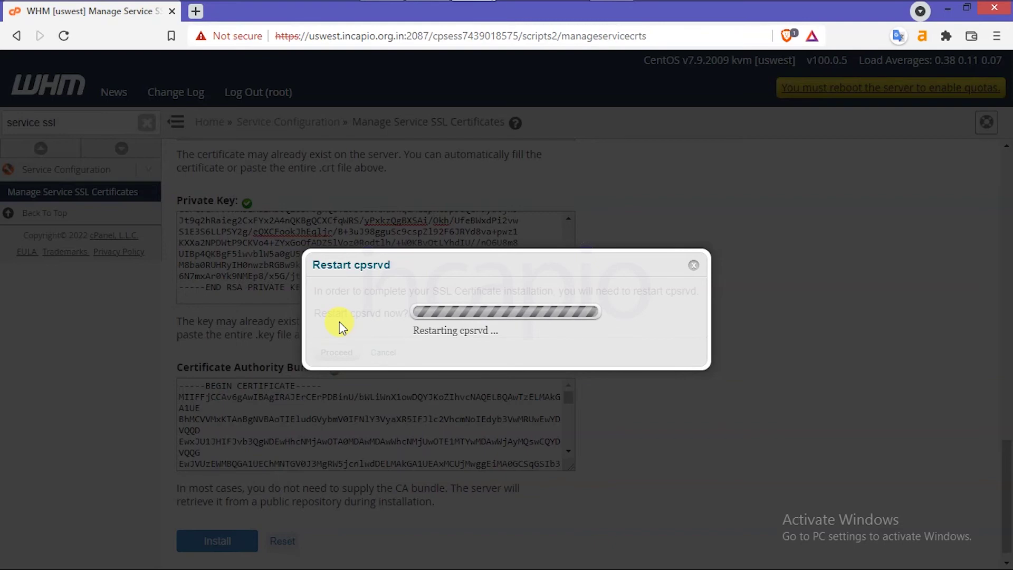
scroll(765, 334, down, 7)
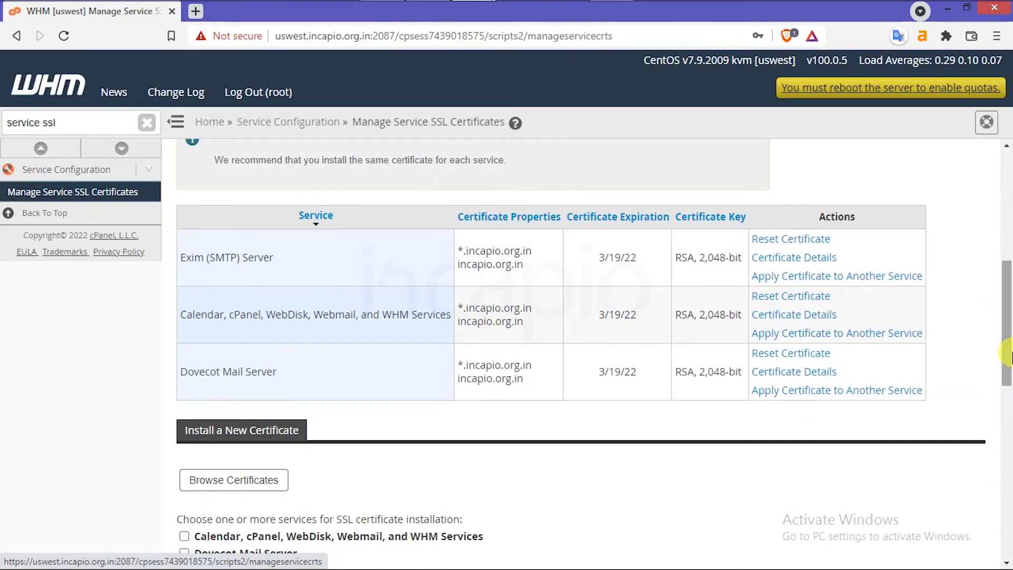
drag(485, 261, 455, 250)
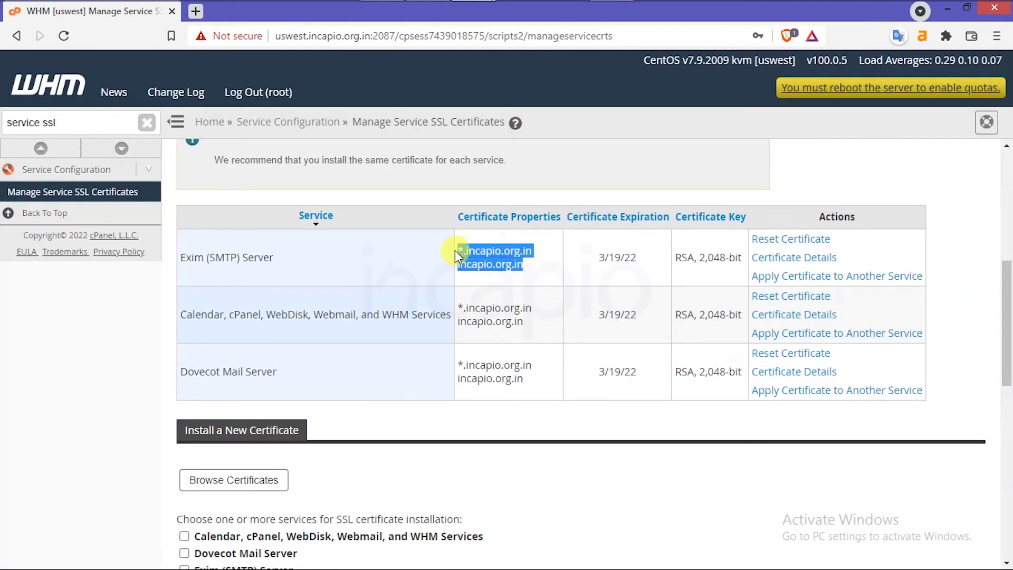
click(801, 317)
click(803, 317)
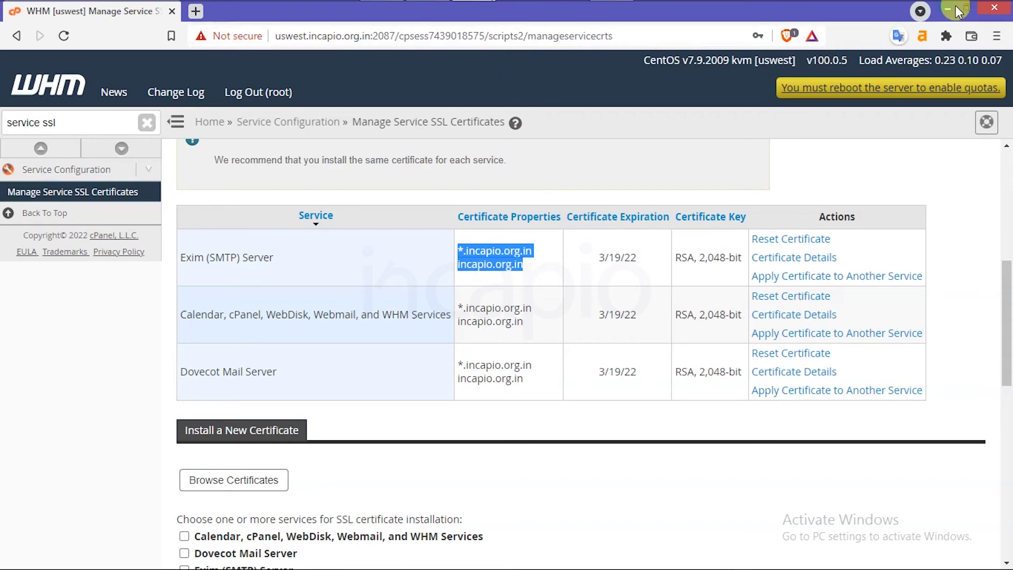
Step: Reopen WHM in a new window, confirm the secure connection, and return to Manage Service SSL Certificates
click(992, 9)
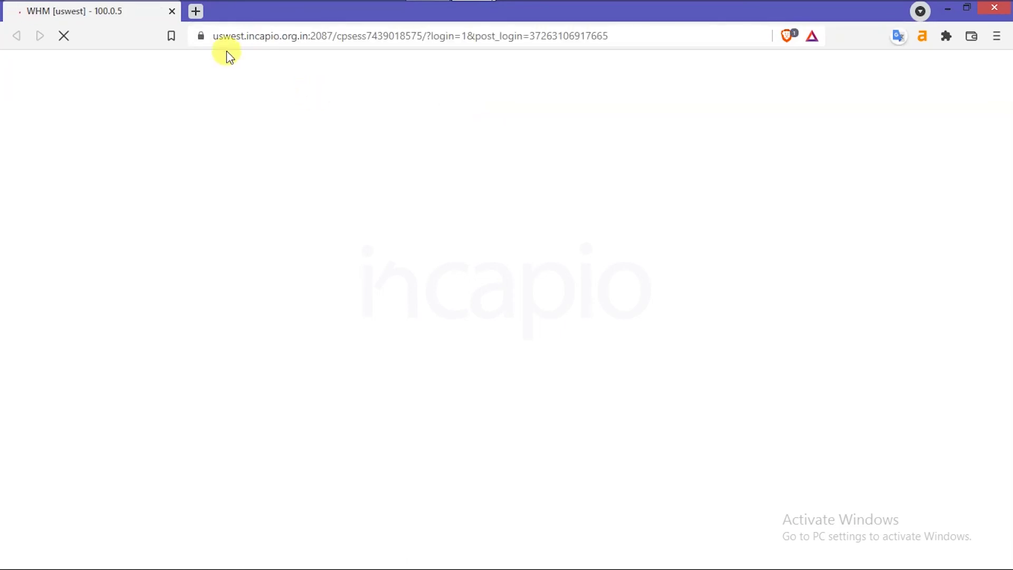
click(199, 37)
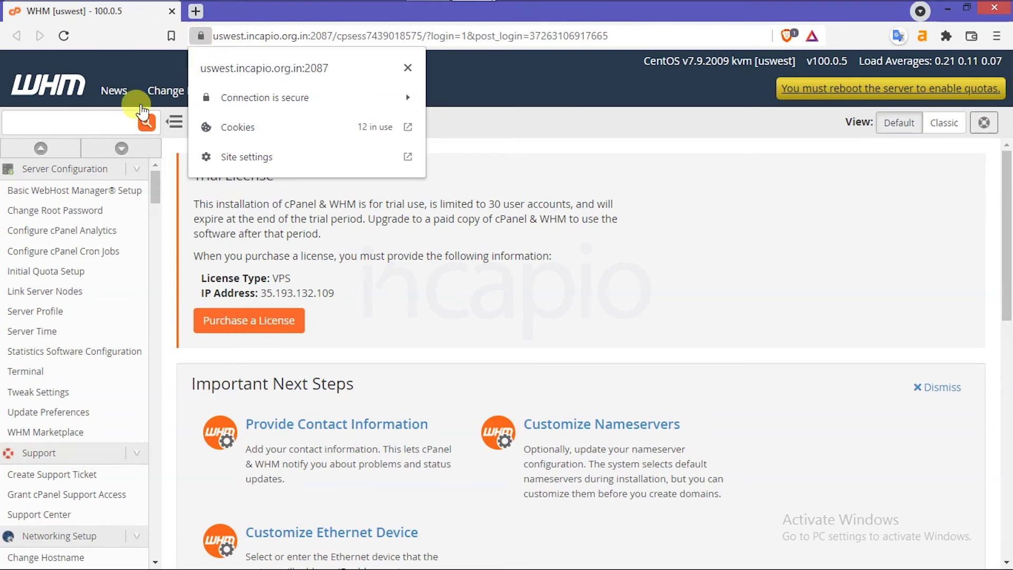
click(91, 123)
text(service ssl)
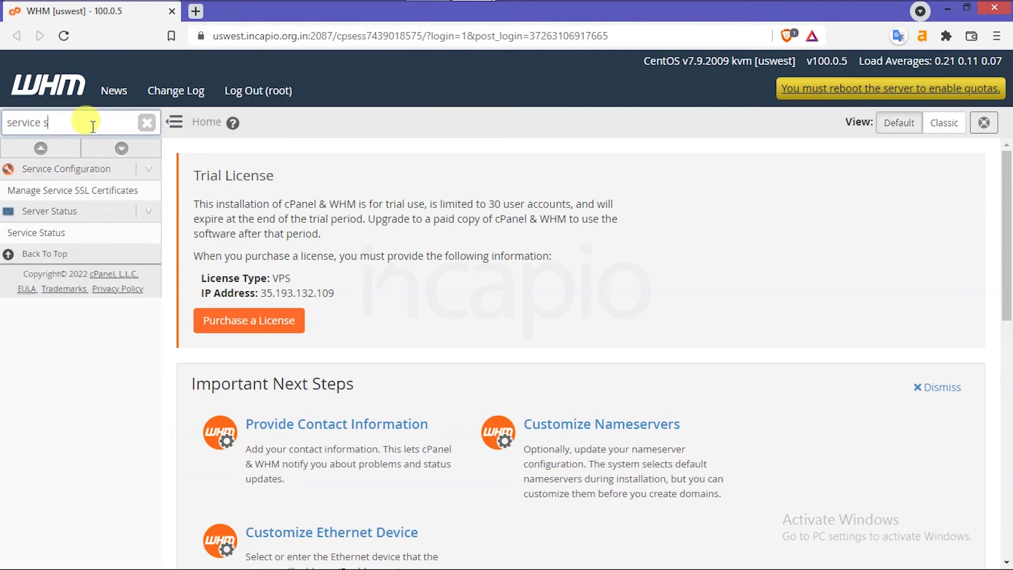
click(69, 190)
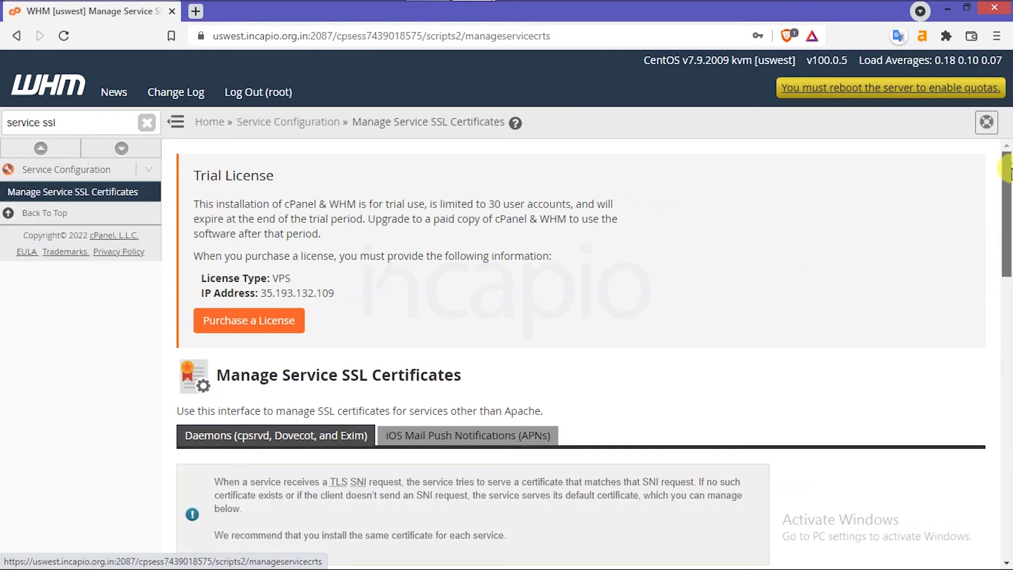
scroll(819, 275, down, 10)
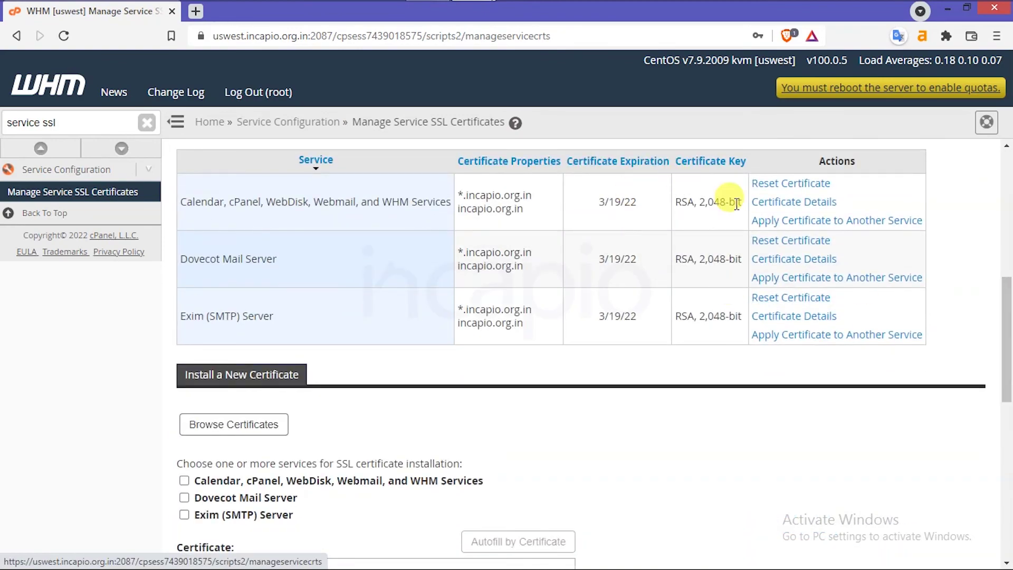
Step: Reset the cPanel services certificate to a new self-signed one and restart cpsrvd
click(773, 202)
click(767, 184)
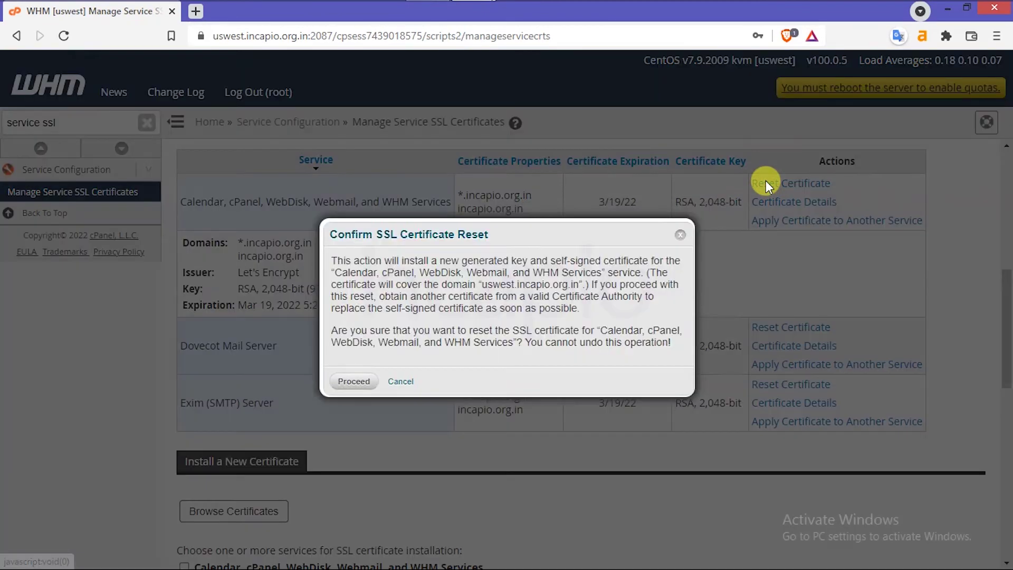
click(363, 383)
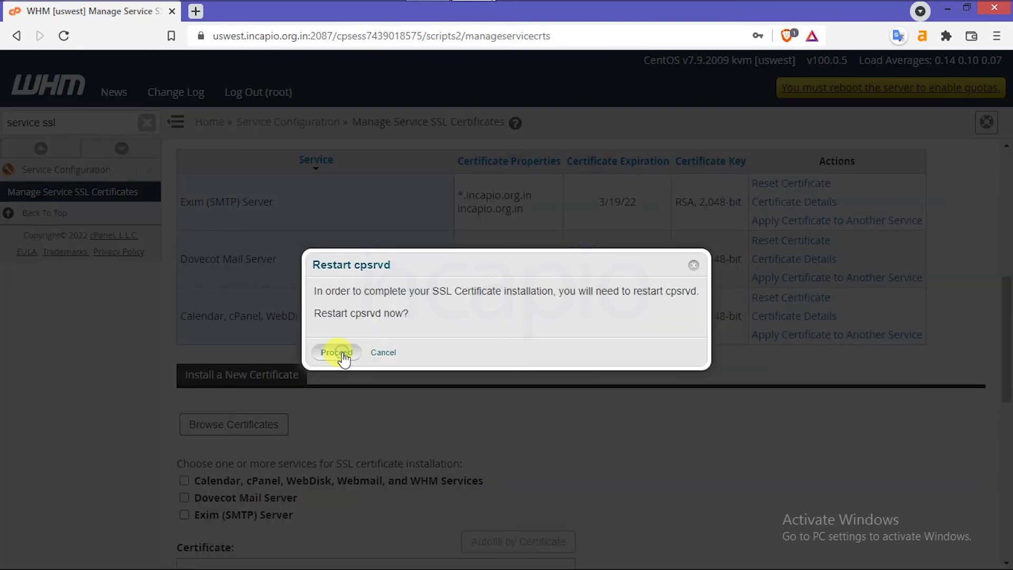
click(340, 353)
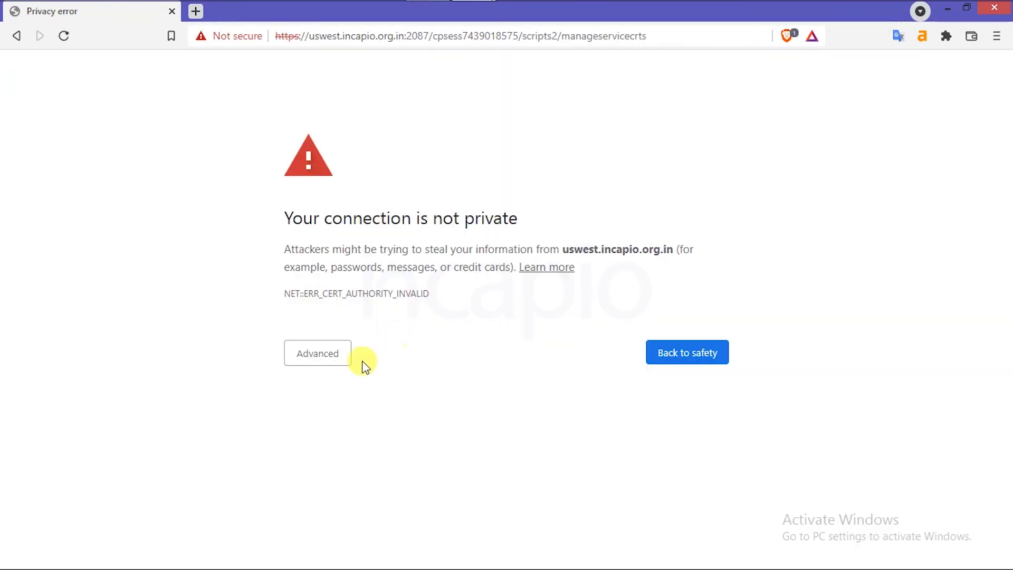
Step: Bypass the certificate warning and verify Exim, Dovecot and cPanel certificates are self-signed, expiring 1/18/23
click(333, 361)
click(402, 470)
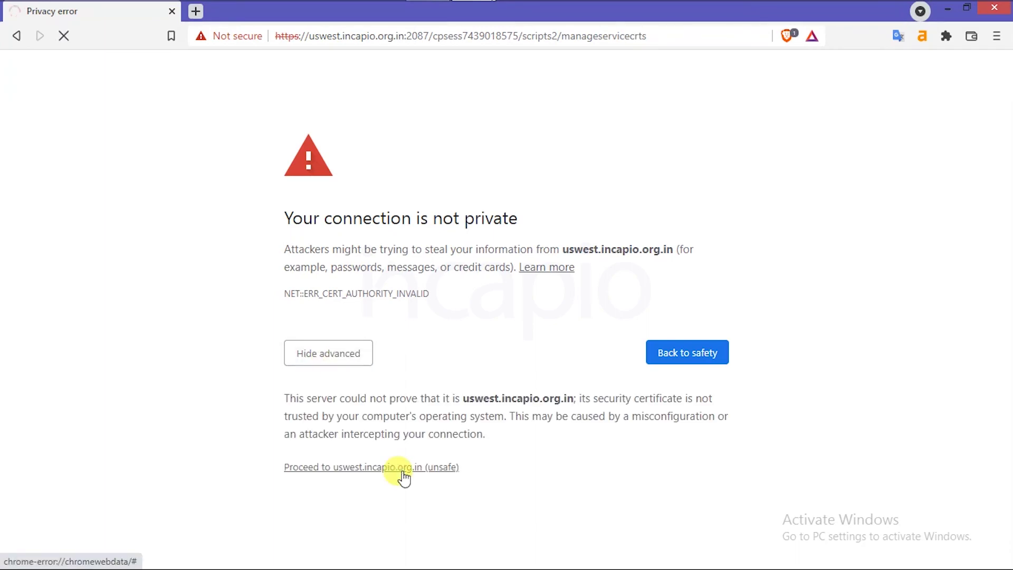
scroll(1007, 358, down, 1)
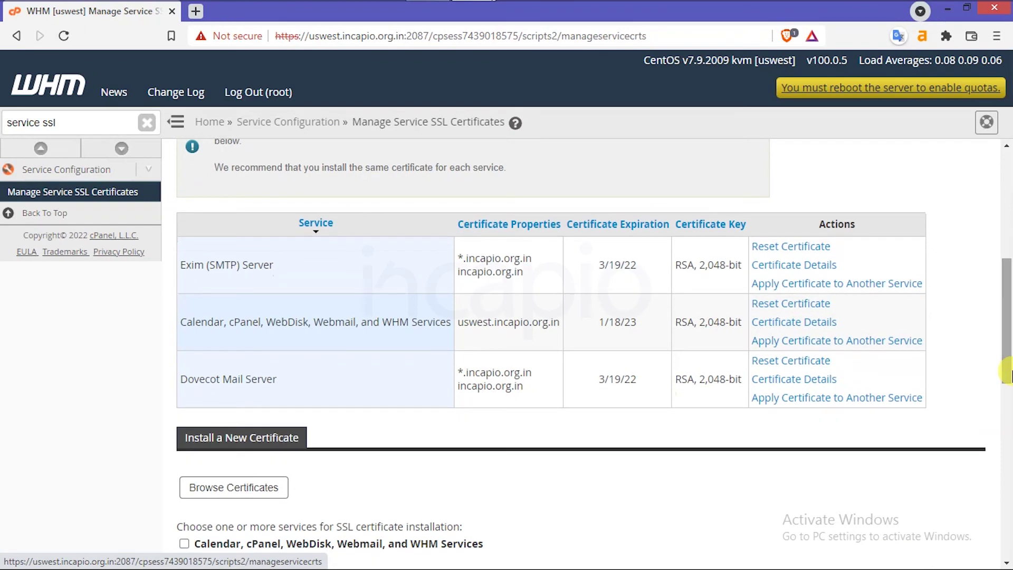
click(800, 266)
click(798, 265)
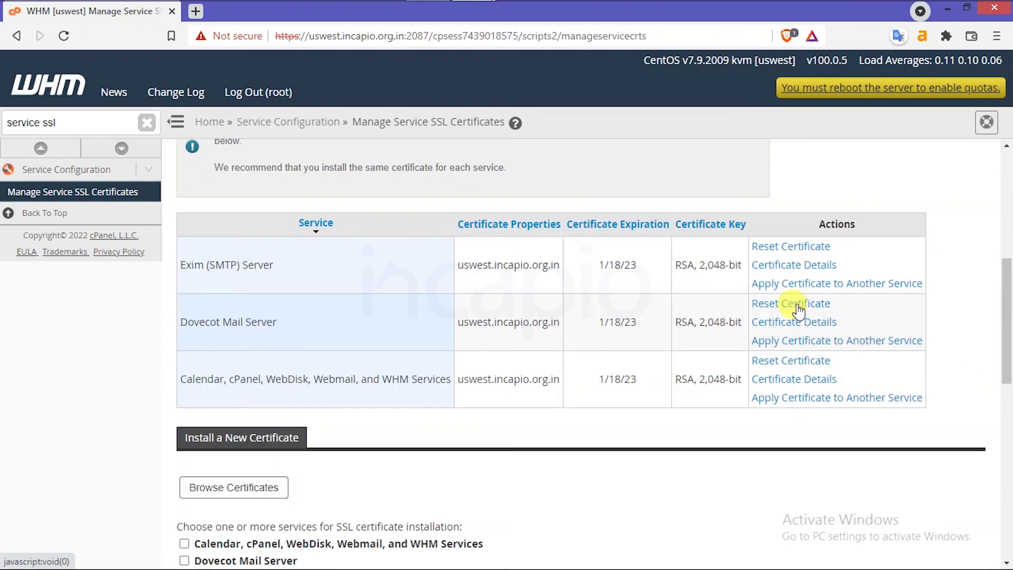
click(798, 323)
click(798, 323)
click(796, 378)
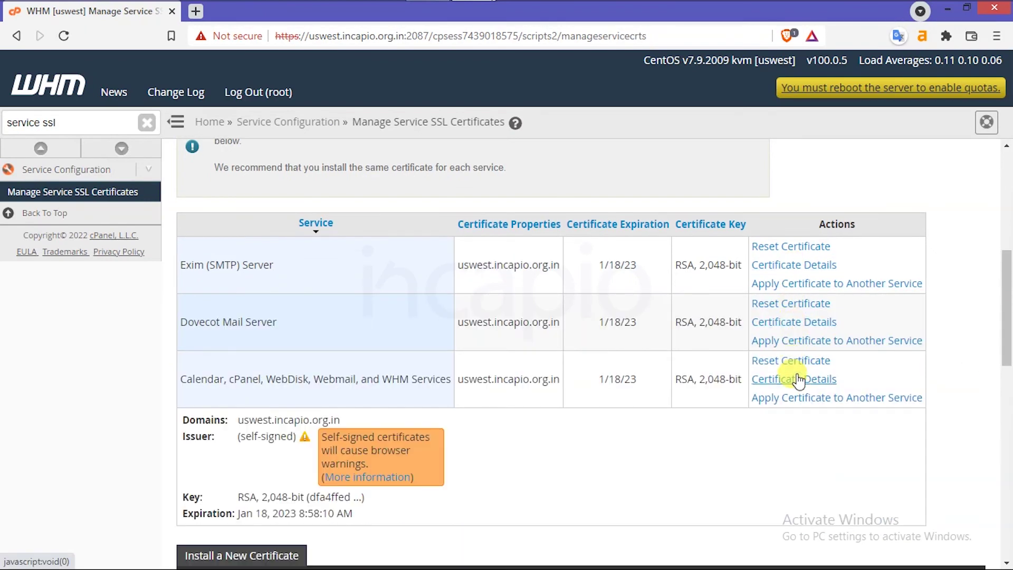
text(cd)
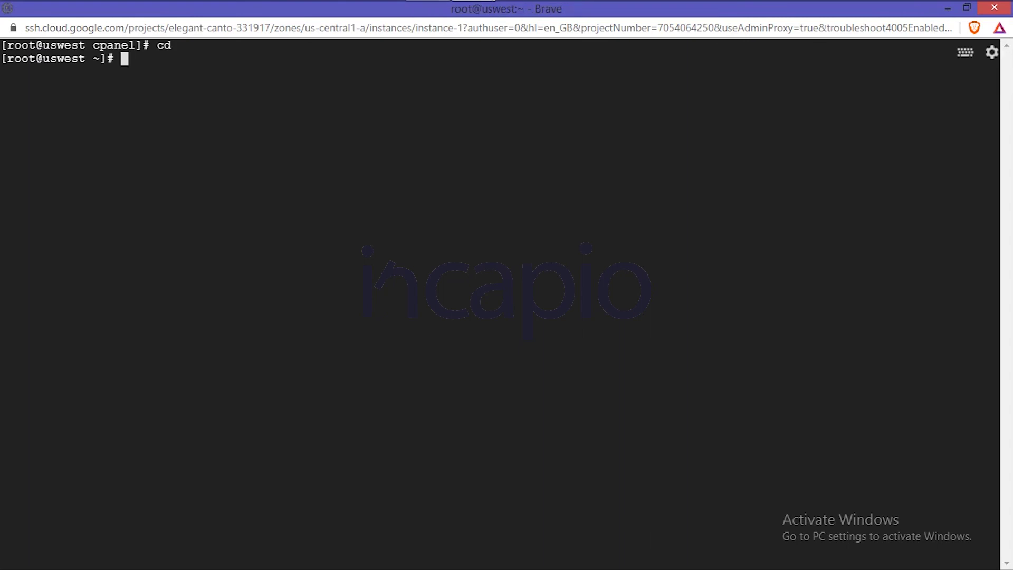
Step: Run /usr/local/cpanel/bin/checkallsslcerts in the SSH terminal, ordering a cPStore certificate (1 succeeded, 7 failed)
key(alt+Tab)
click(494, 195)
text(/usr/local/cpanel/bin/checkallsslcerts)
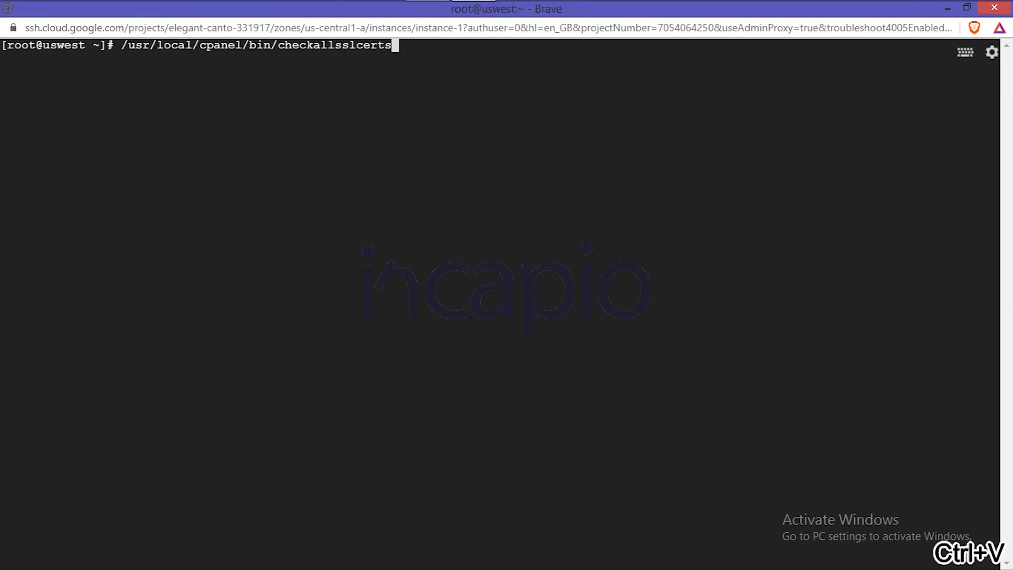
key(Return)
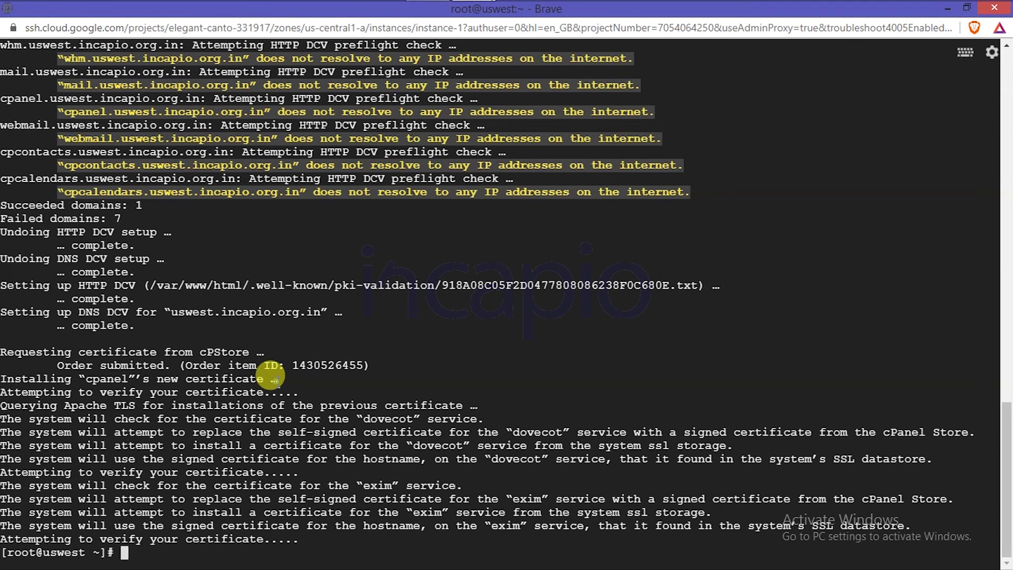
drag(275, 380, 47, 383)
click(65, 414)
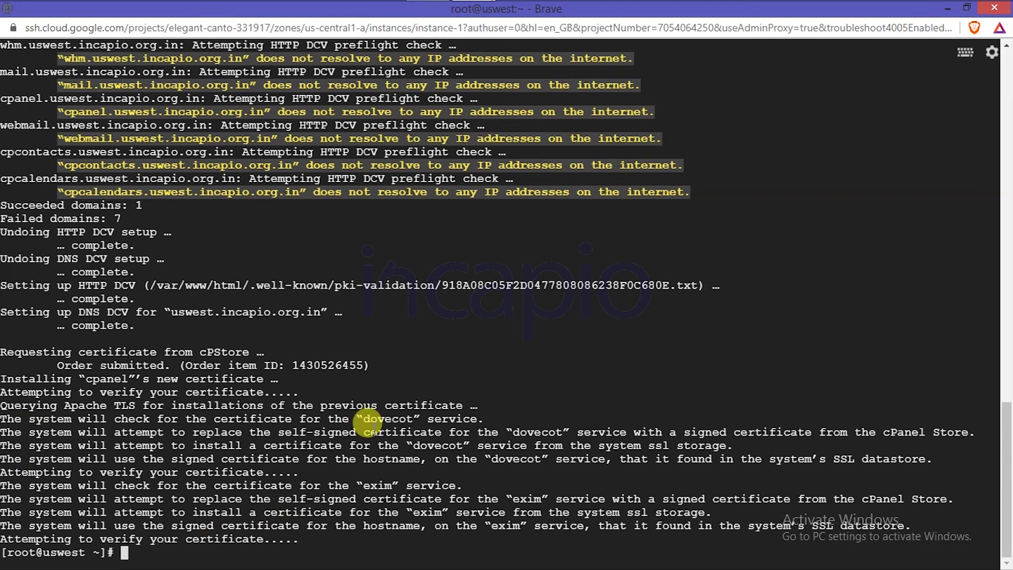
key(alt+Tab)
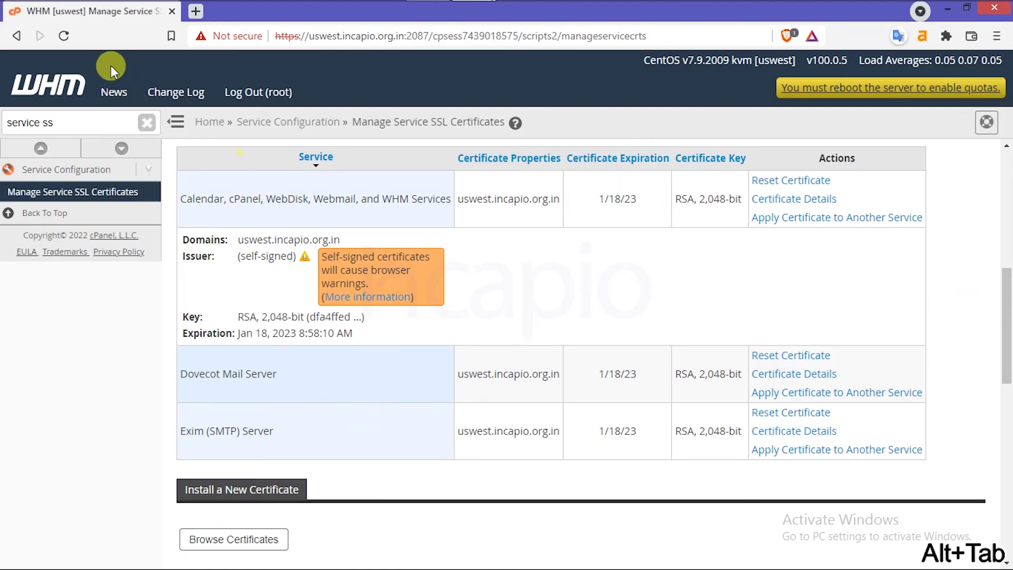
Step: Reload the service certificates page and verify the cPanel services certificate is issued by cPanel, Inc
click(64, 35)
scroll(1009, 319, down, 8)
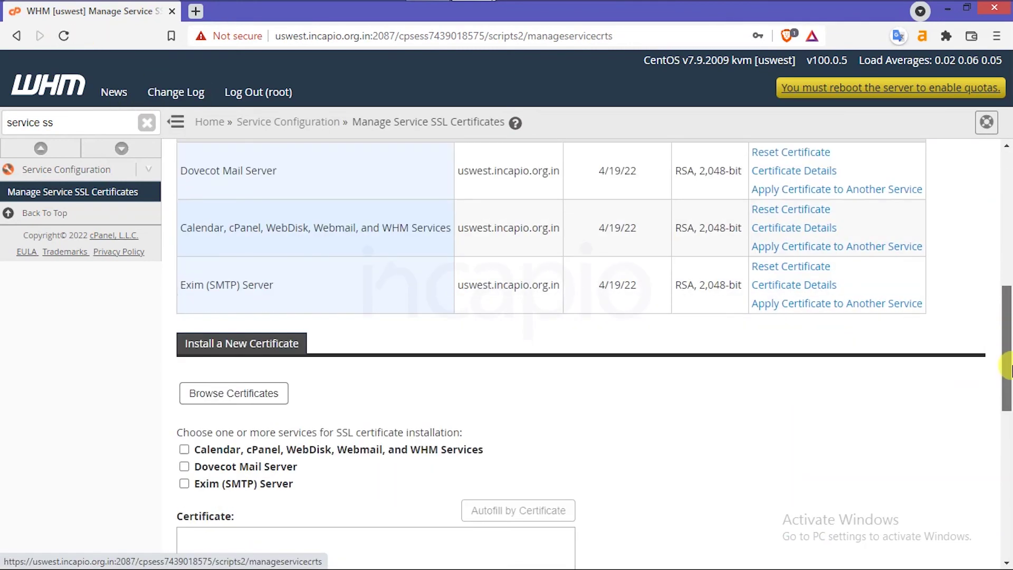
click(821, 230)
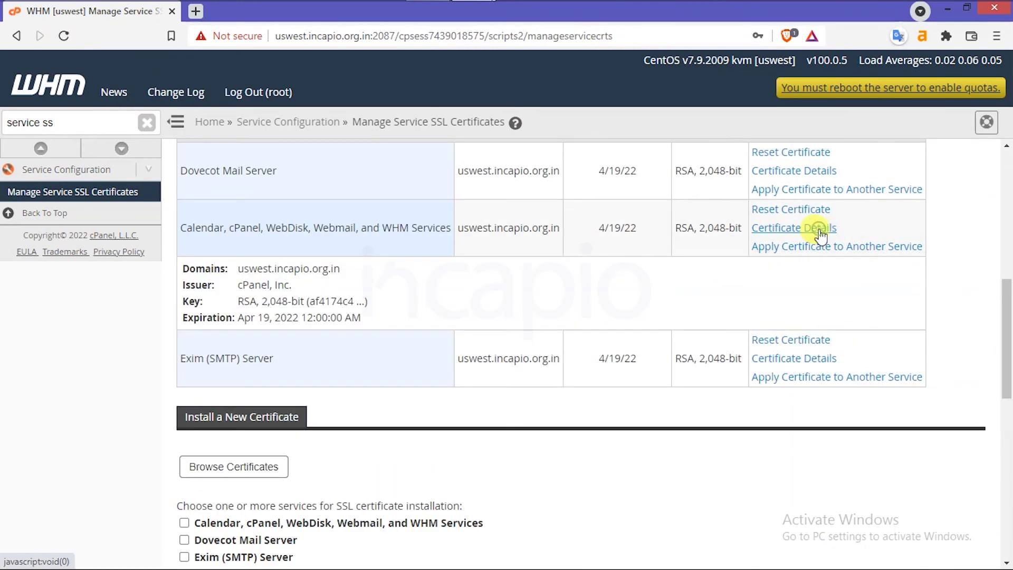
drag(293, 285, 240, 288)
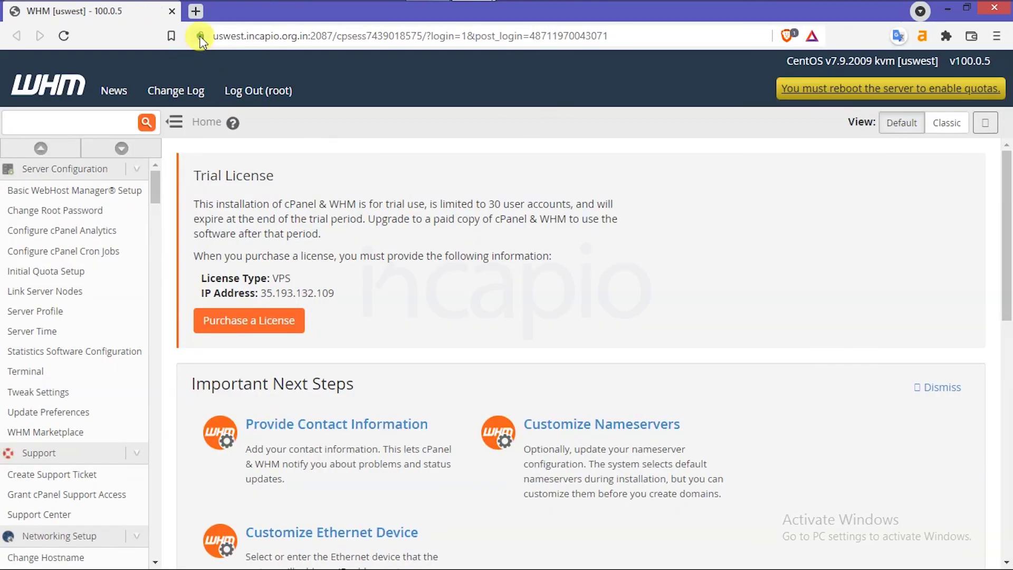
Step: View the browser's certificate for uswest.incapio.org.in, issued by cPanel, Inc. and valid until 18-Apr-22
click(201, 37)
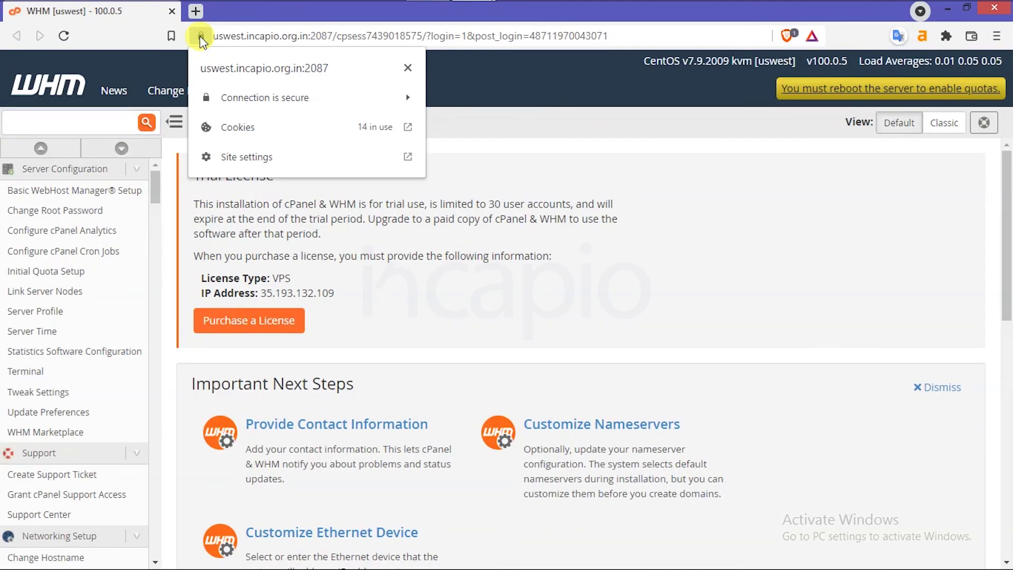
click(284, 98)
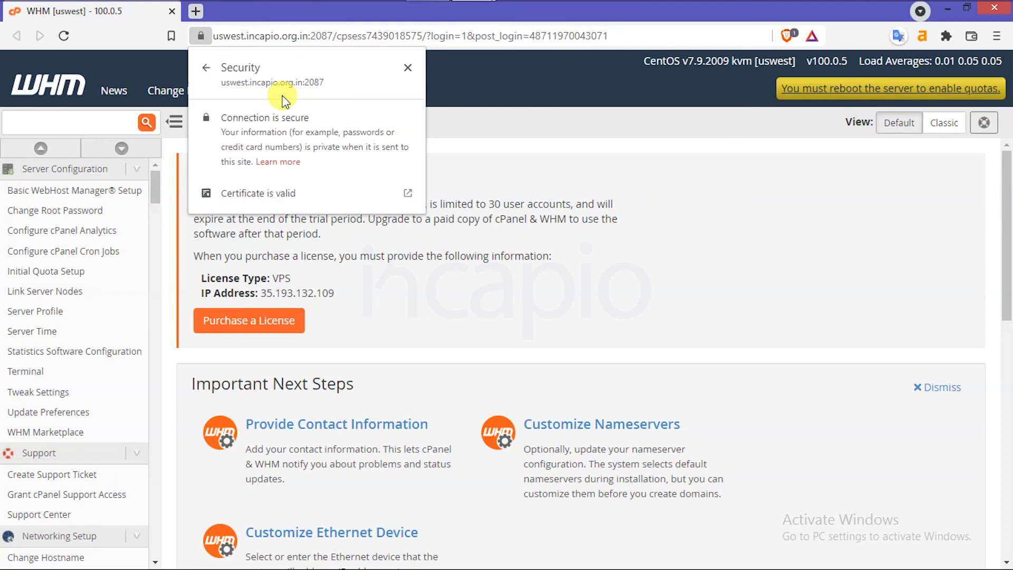
click(307, 182)
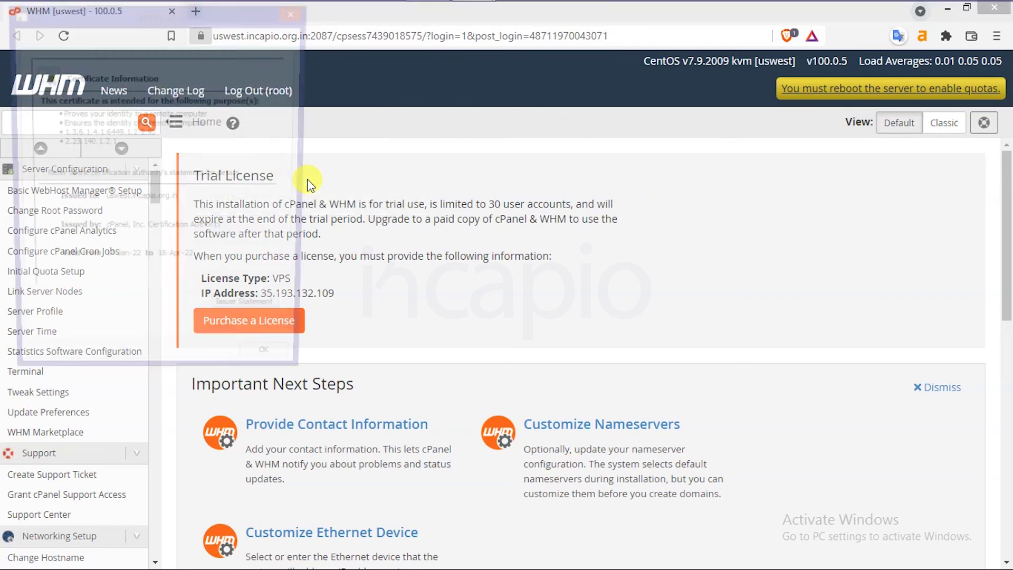